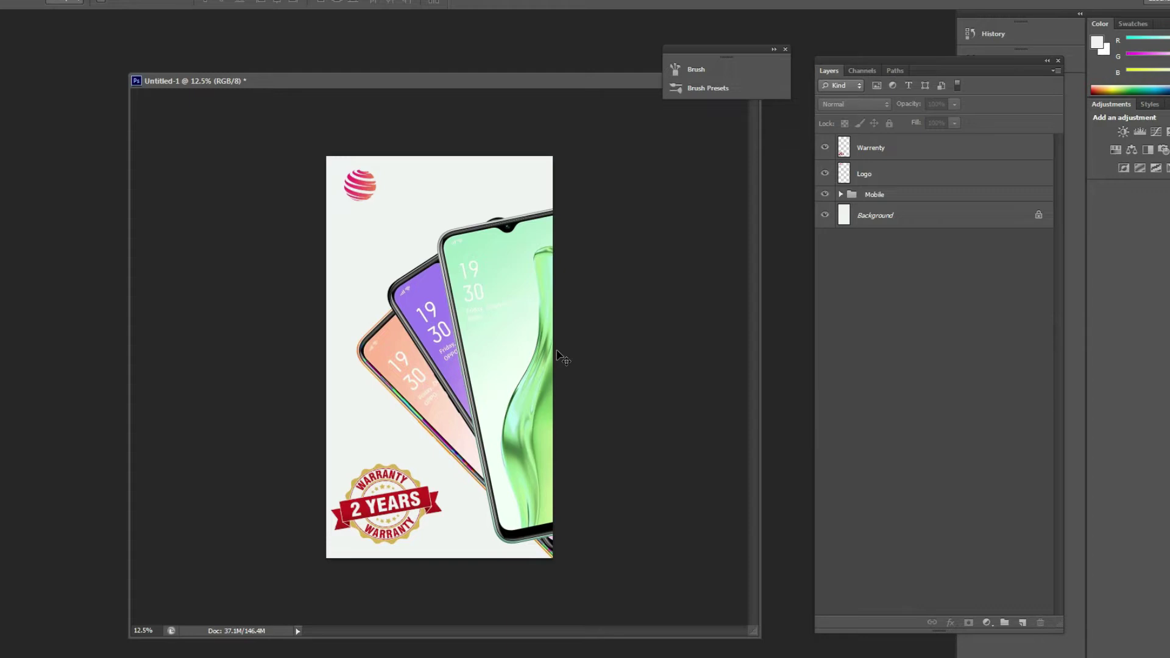
- Close the finished Untitled-1 phone poster document with Ctrl+W
{"action": "key", "text": "ctrl+w"}
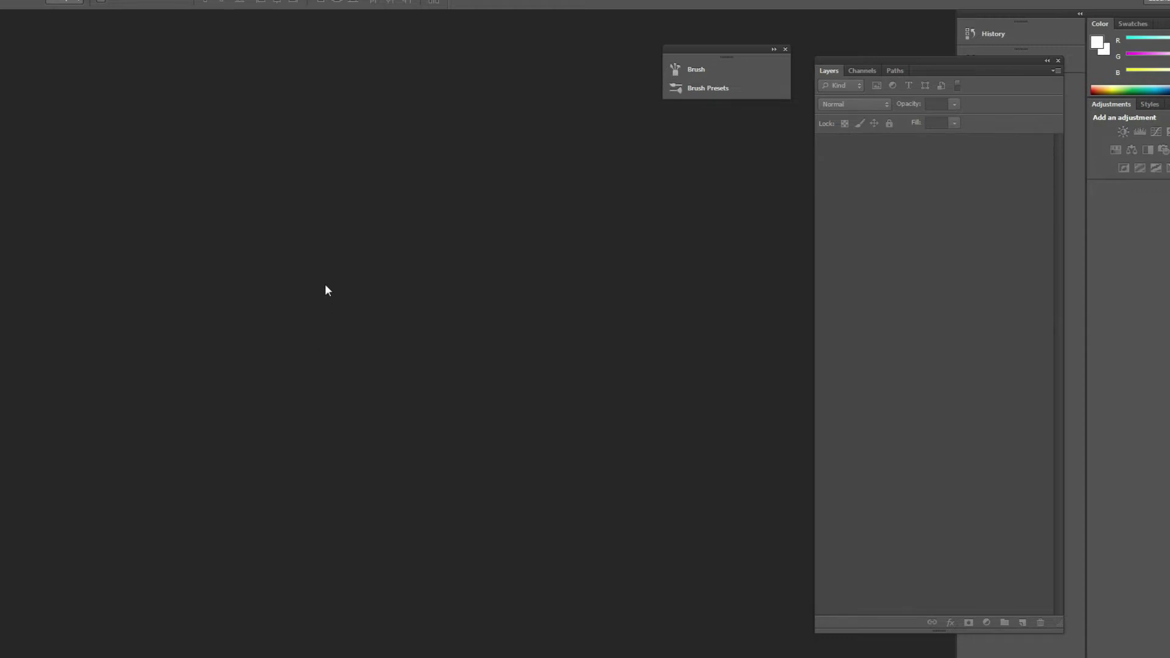
- Start a new document with size units in inches and a width of 9
{"action": "key", "text": "ctrl+n"}
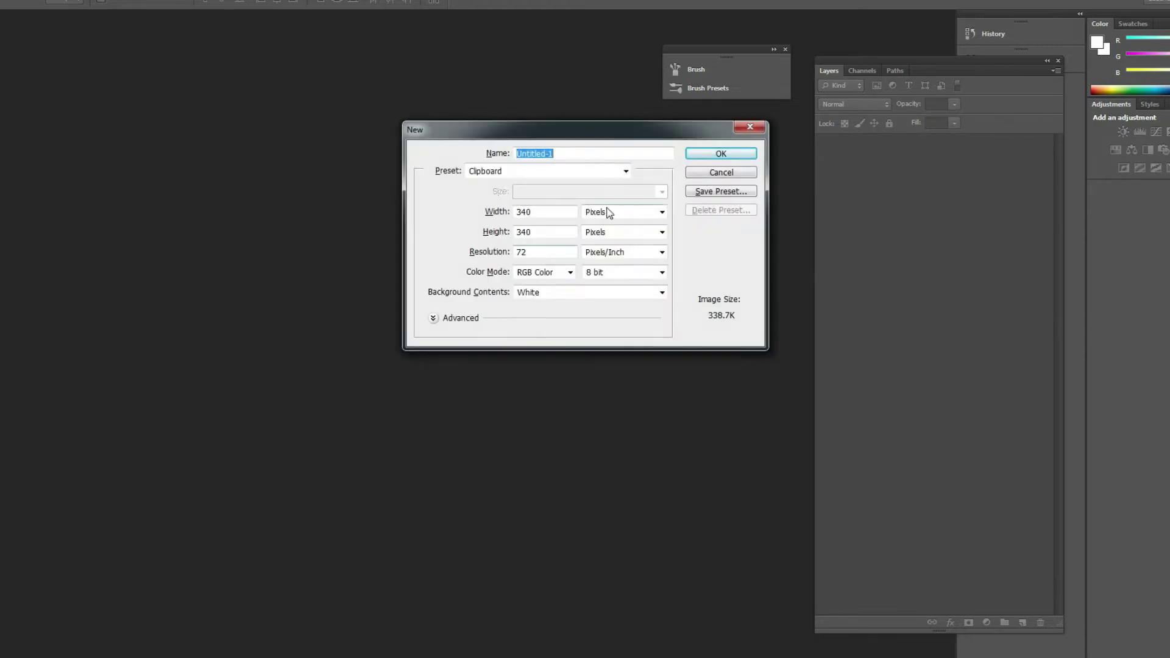
{"action": "left_click", "coordinate": [615, 211]}
{"action": "left_click", "coordinate": [597, 236]}
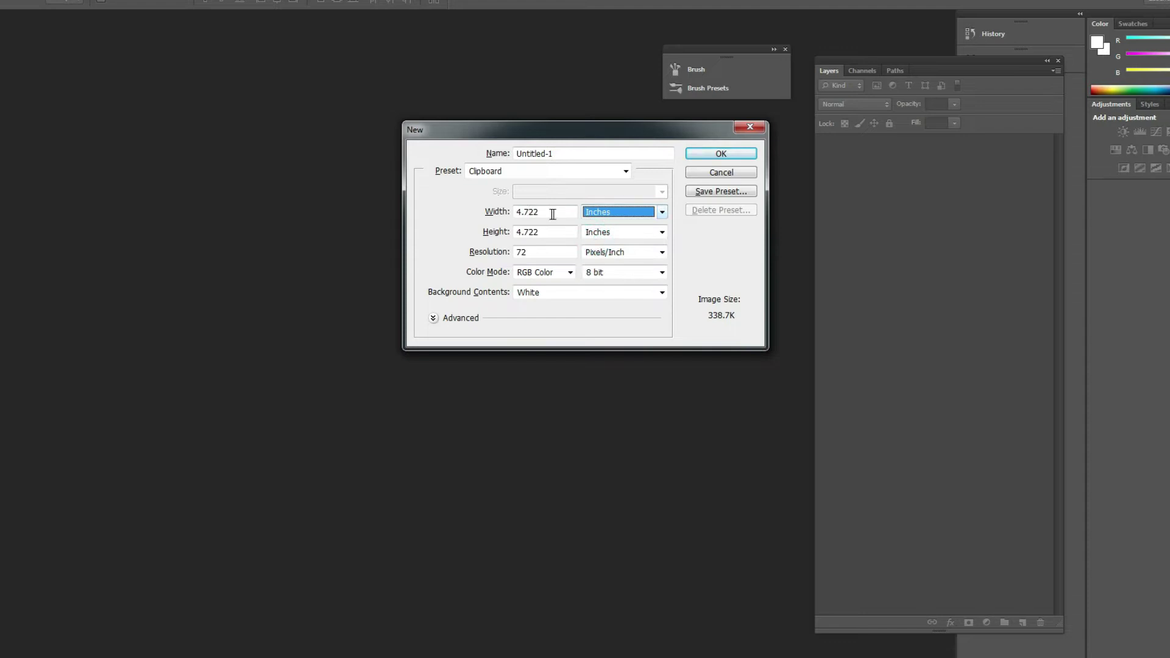
{"action": "double_click", "coordinate": [551, 212]}
{"action": "type", "text": "9"}
{"action": "key", "text": "Tab"}
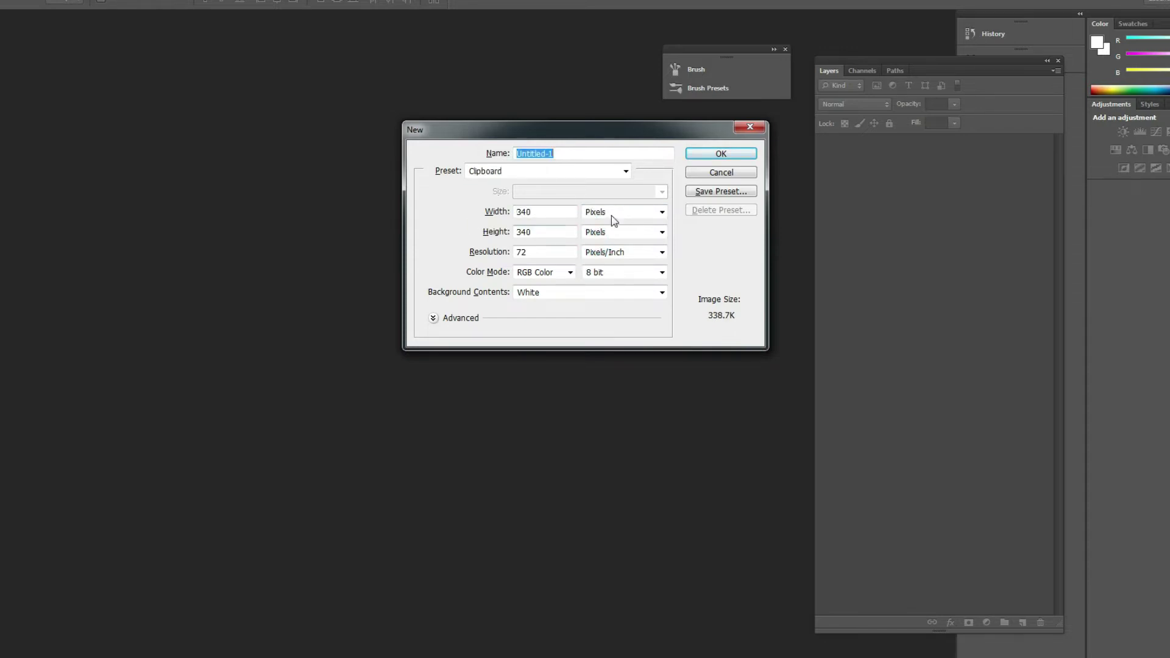
{"action": "left_click", "coordinate": [611, 215]}
{"action": "left_click", "coordinate": [609, 232]}
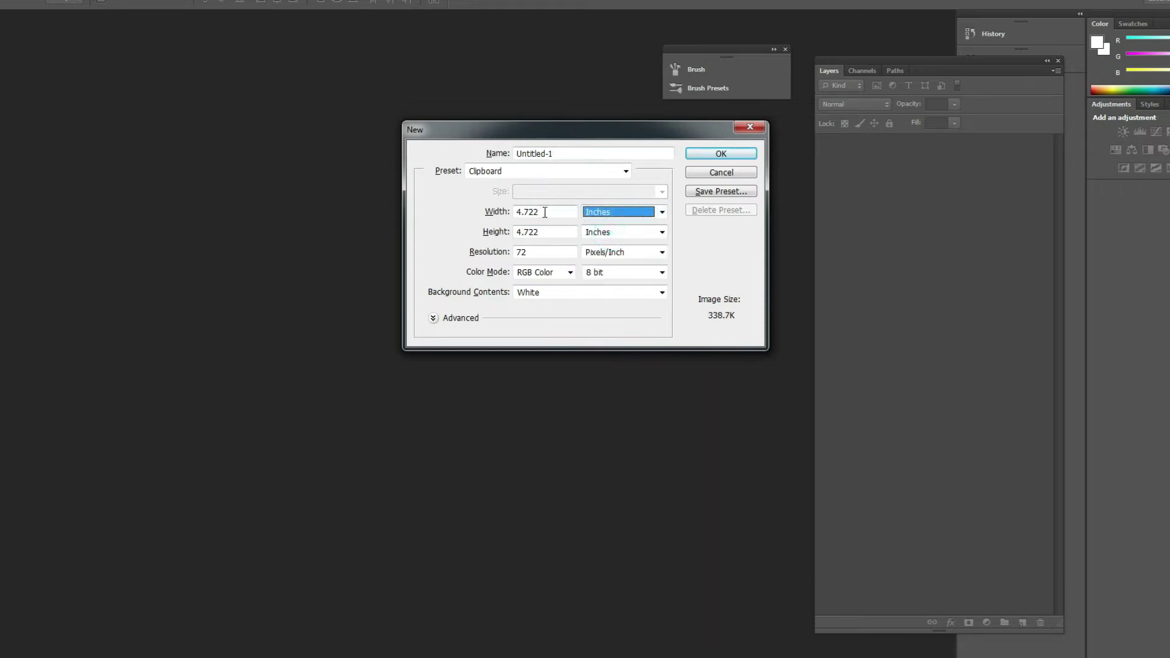
{"action": "double_click", "coordinate": [541, 212]}
{"action": "type", "text": "9"}
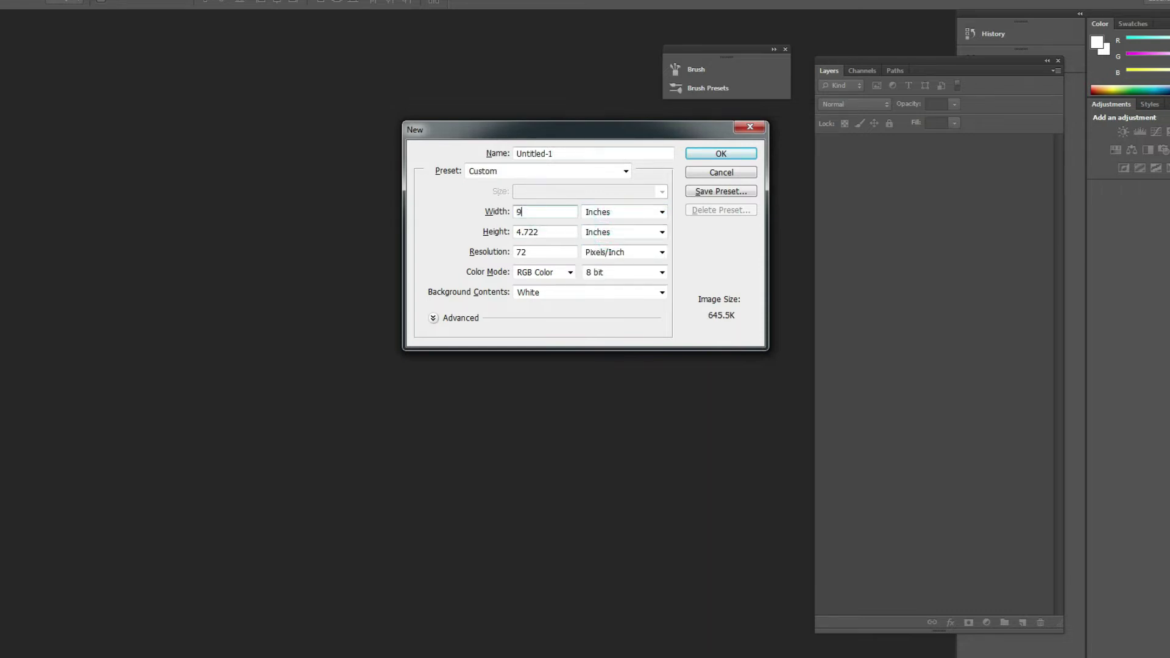
- Set height to 16 inches and resolution to 300, then create the document
{"action": "double_click", "coordinate": [563, 231]}
{"action": "type", "text": "16"}
{"action": "key", "text": "Tab"}
{"action": "key", "text": "Tab"}
{"action": "type", "text": "300"}
{"action": "left_click", "coordinate": [721, 154]}
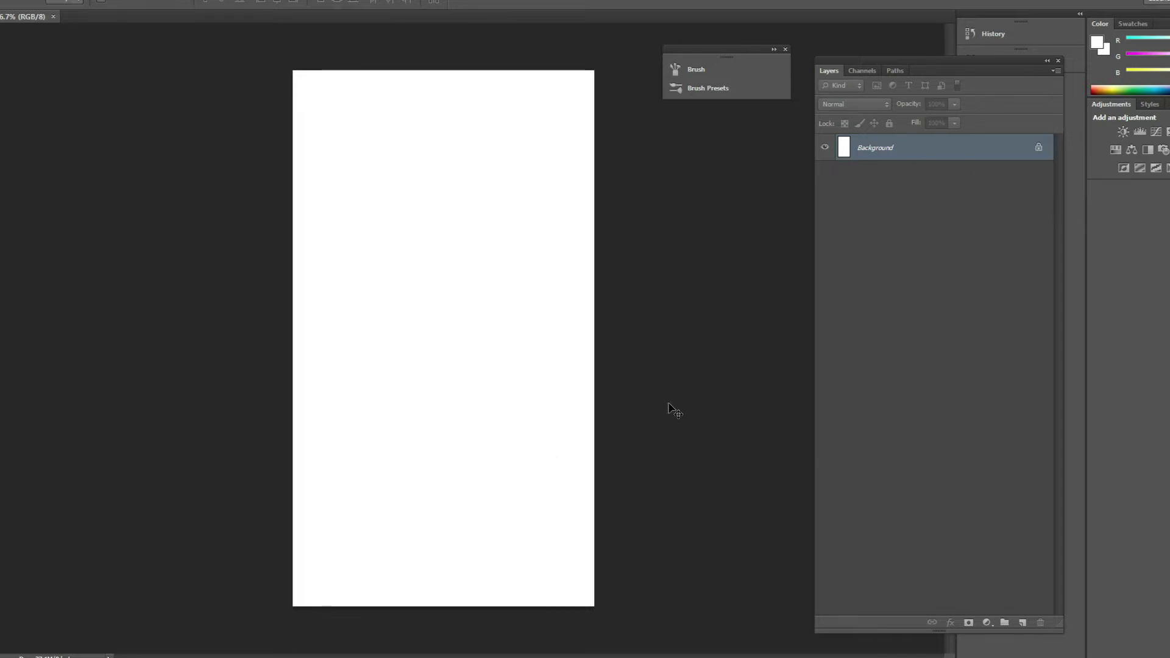
- Open the mobile, mobile_1 and mobile_3 phone images together
{"action": "key", "text": "ctrl+o"}
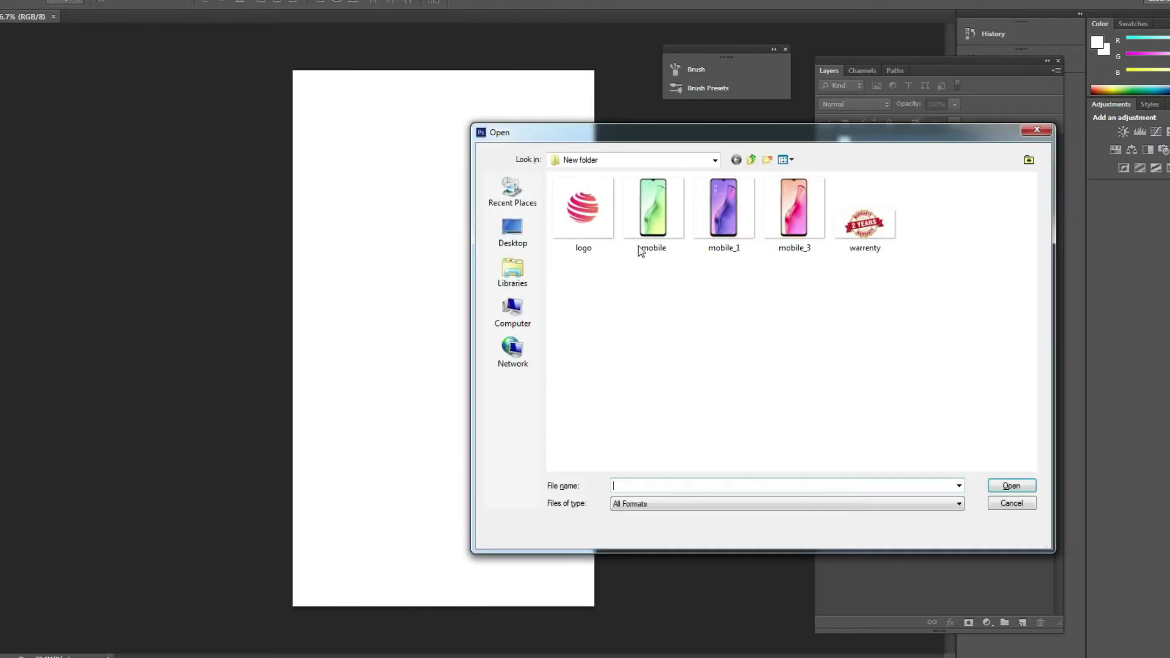
{"action": "left_click_drag", "start_coordinate": [818, 281], "coordinate": [650, 200]}
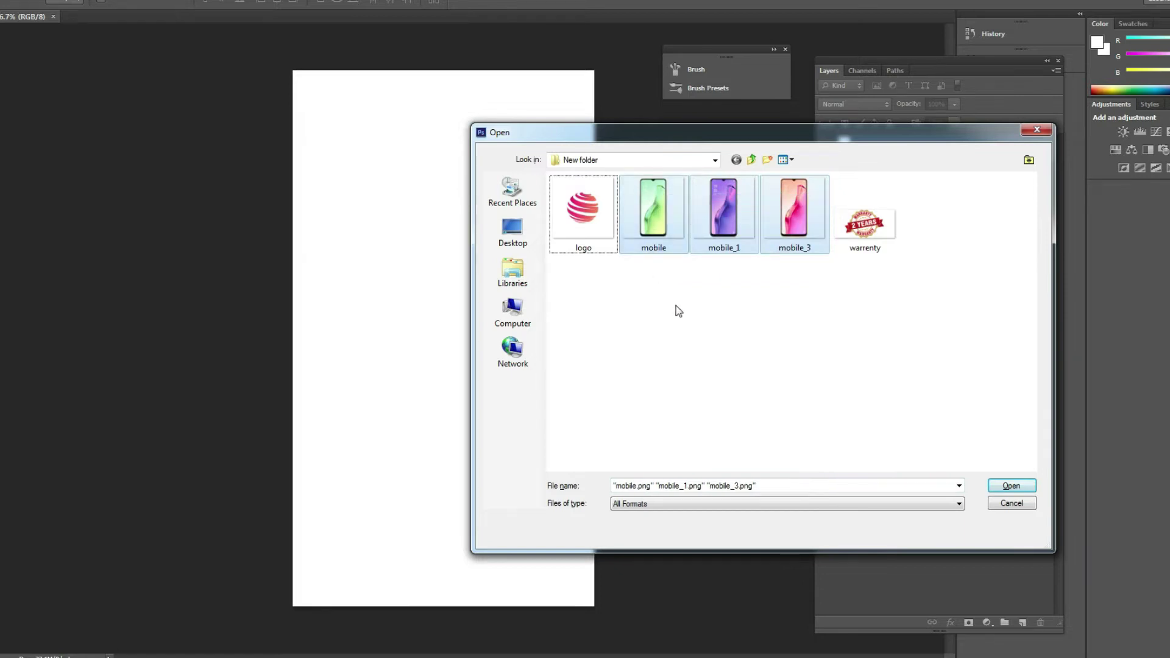
{"action": "left_click", "coordinate": [650, 217]}
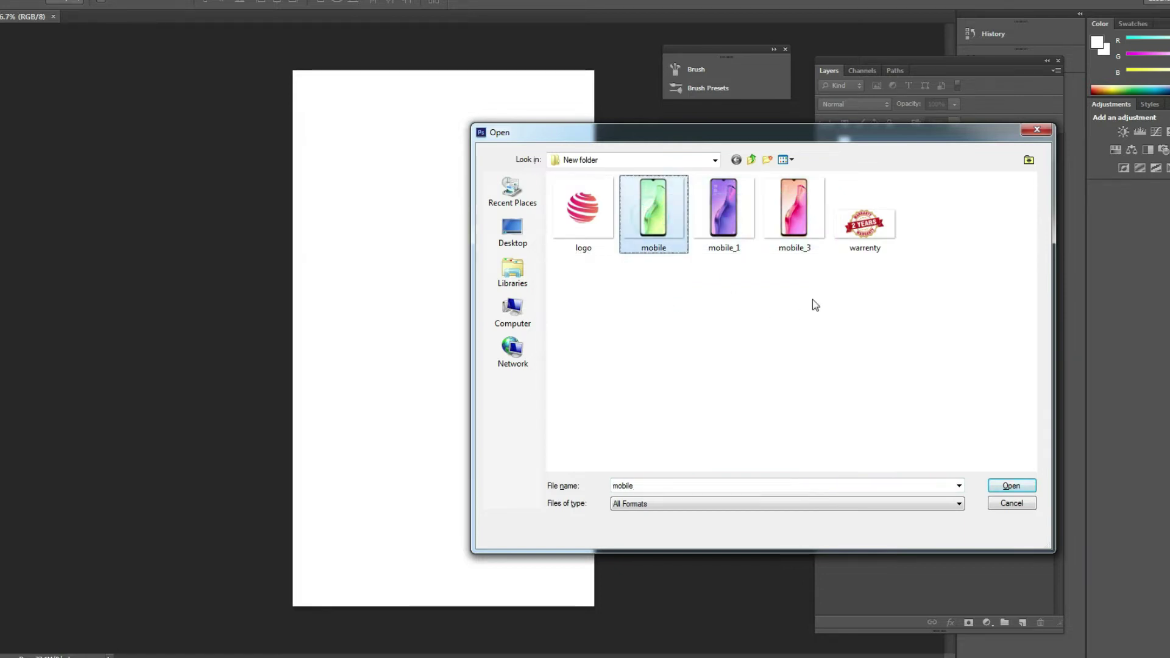
{"action": "left_click_drag", "start_coordinate": [815, 305], "coordinate": [652, 231]}
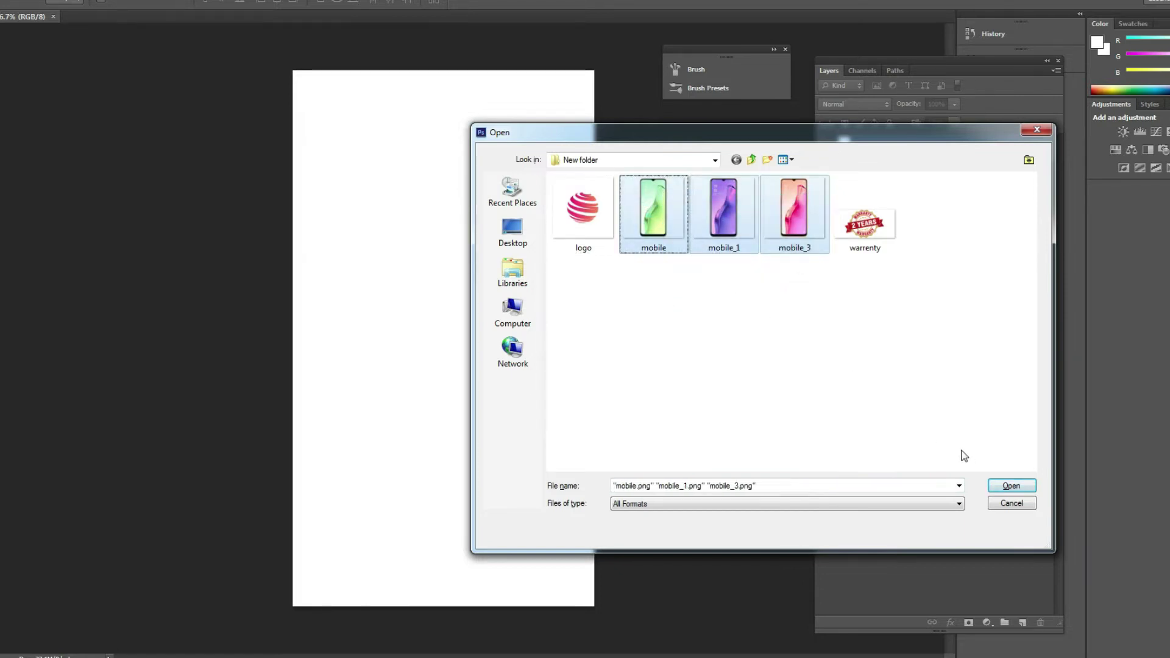
{"action": "left_click", "coordinate": [1009, 486]}
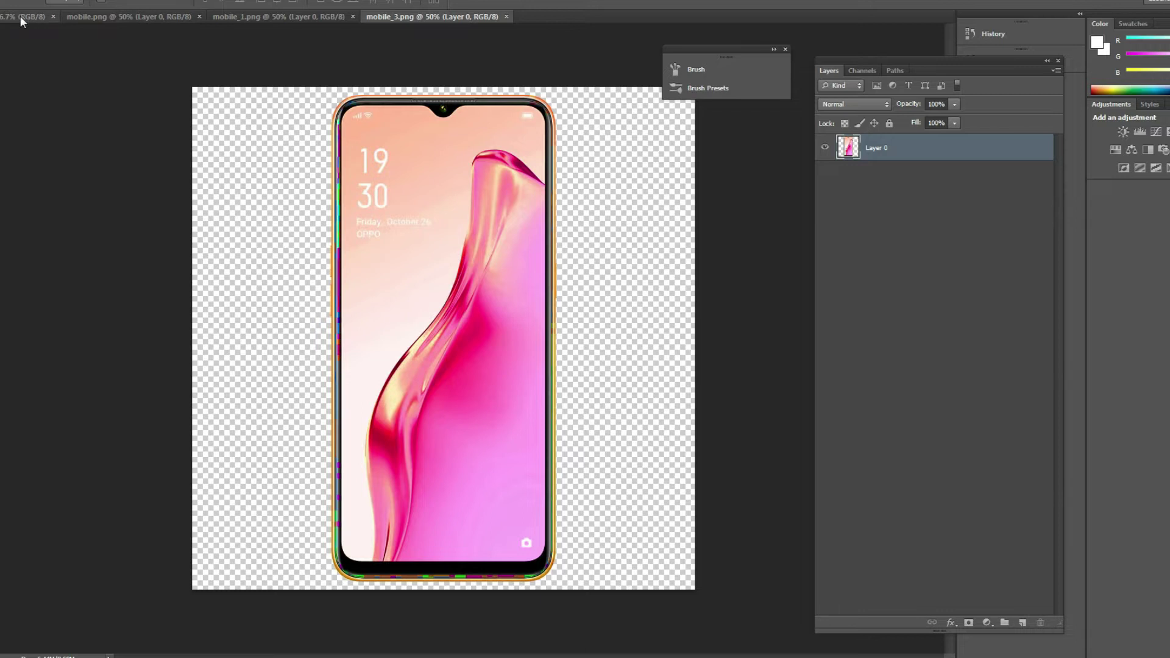
- Copy the pink, purple and green phone layers into the floating poster document
{"action": "left_click_drag", "start_coordinate": [20, 18], "coordinate": [105, 151]}
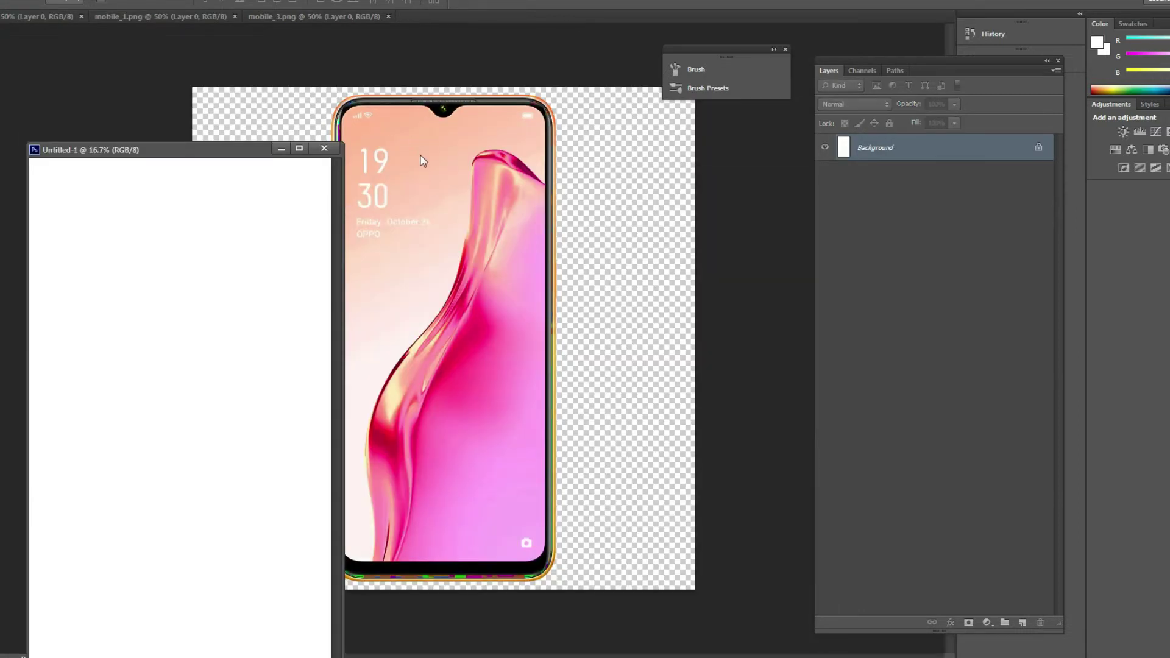
{"action": "left_click", "coordinate": [422, 157]}
{"action": "left_click_drag", "start_coordinate": [859, 148], "coordinate": [202, 485]}
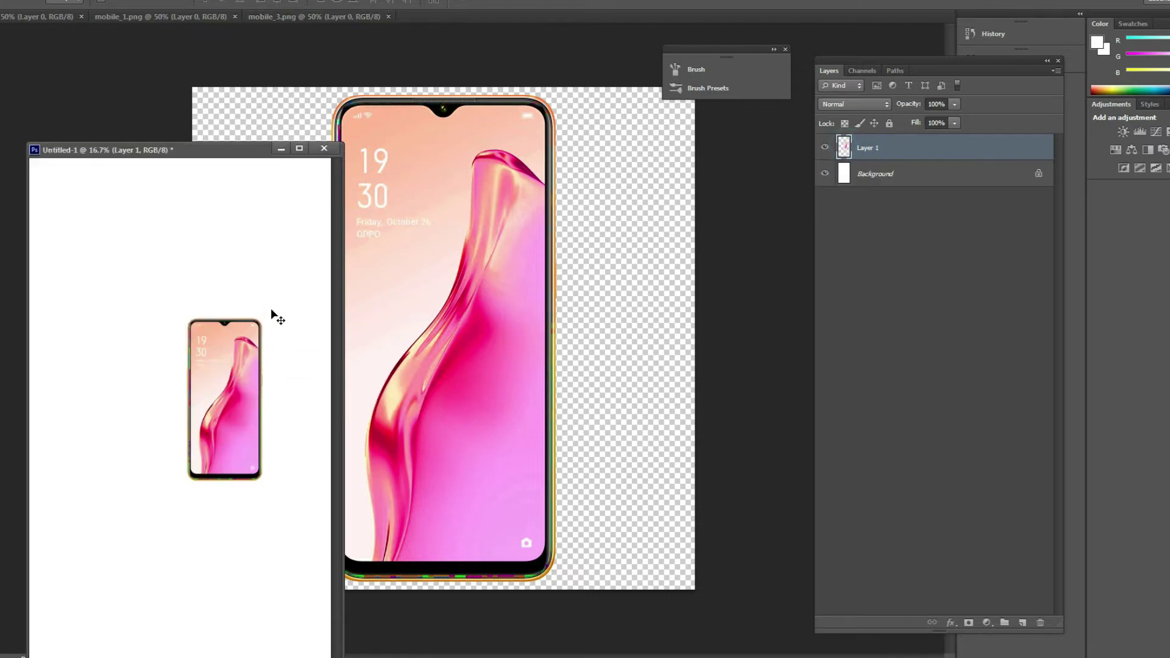
{"action": "mouse_move", "coordinate": [237, 150]}
{"action": "left_mouse_down"}
{"action": "mouse_move", "coordinate": [288, 125]}
{"action": "mouse_move", "coordinate": [289, 112]}
{"action": "left_mouse_up"}
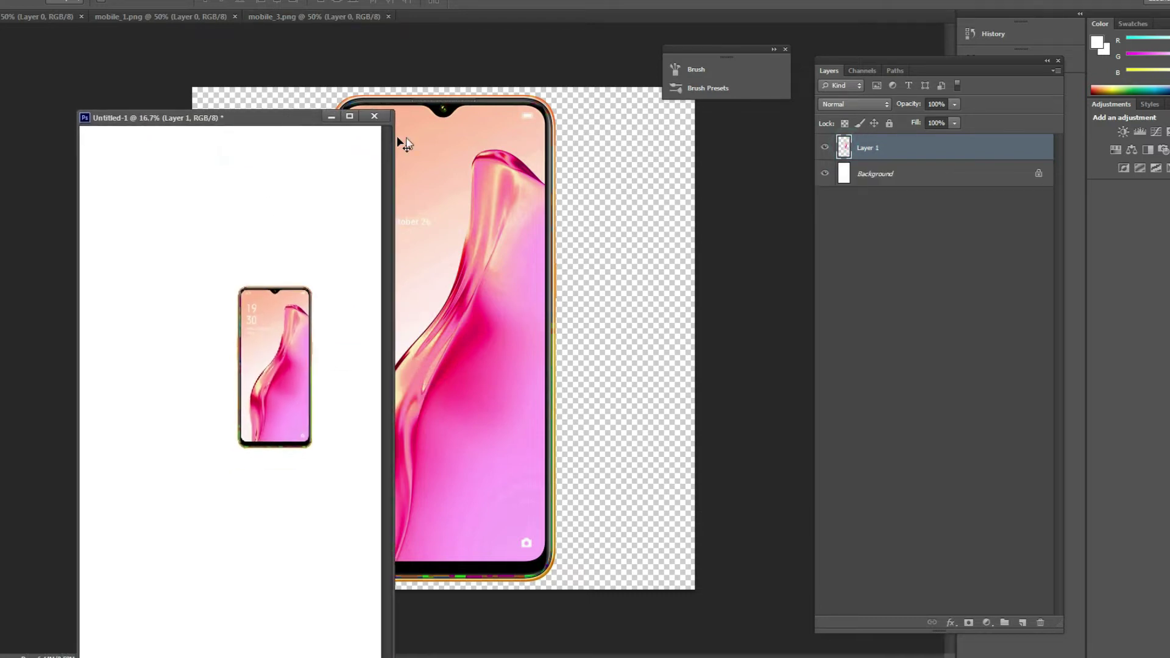
{"action": "left_click", "coordinate": [193, 16]}
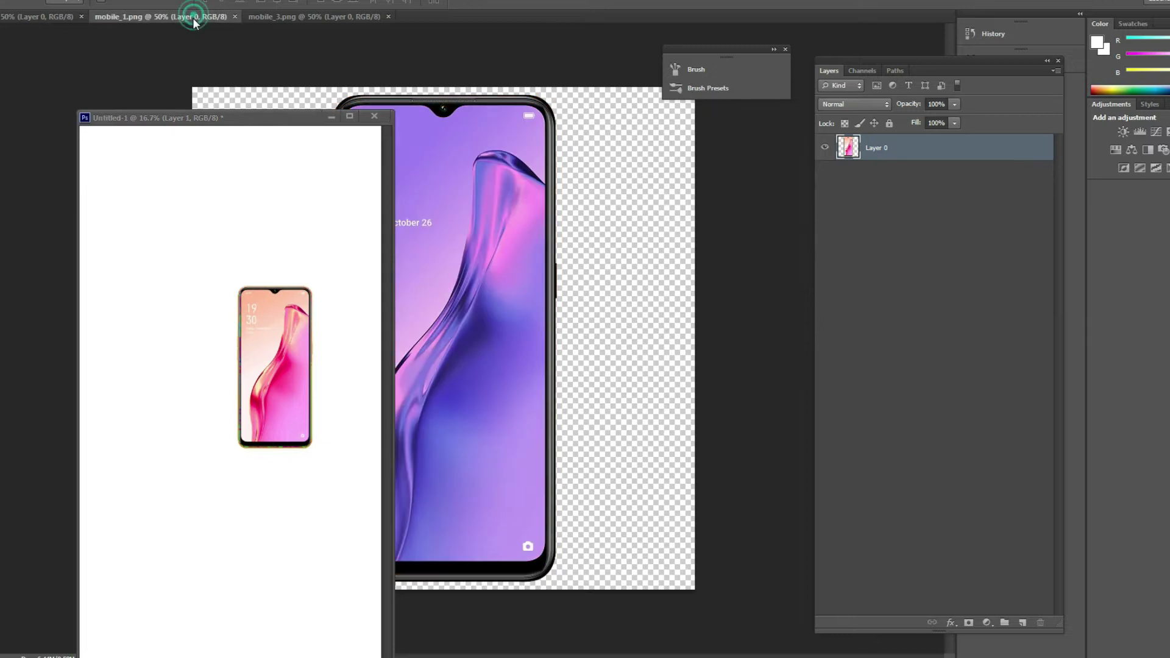
{"action": "left_click_drag", "start_coordinate": [848, 147], "coordinate": [196, 462]}
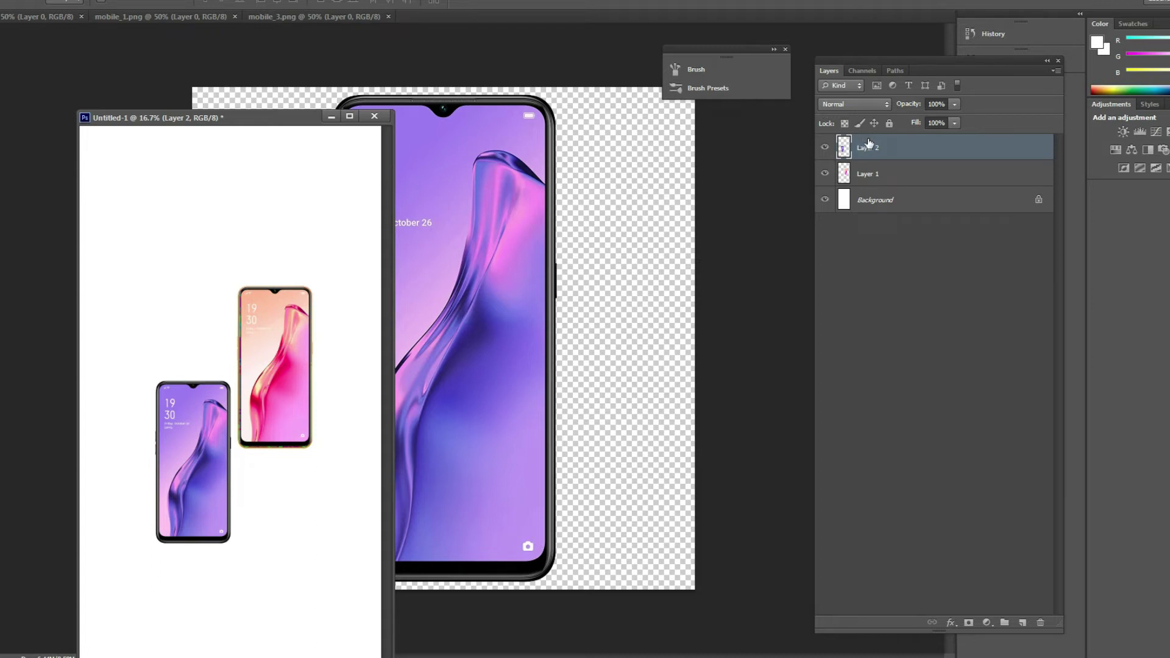
{"action": "left_click", "coordinate": [625, 148]}
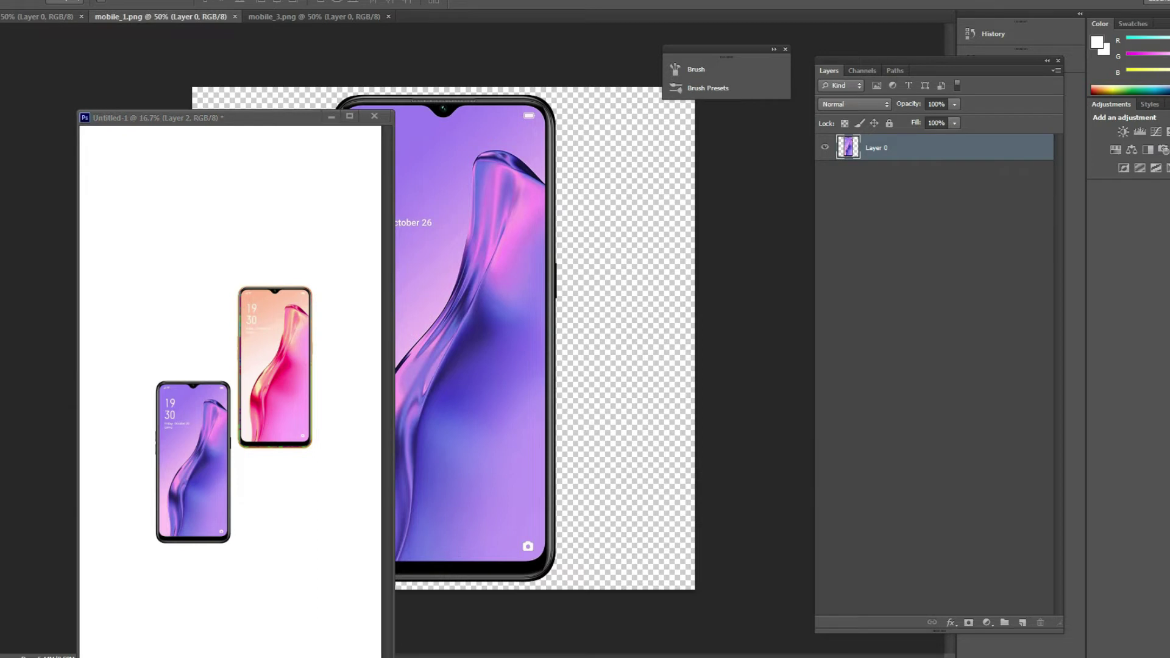
{"action": "left_click", "coordinate": [37, 16]}
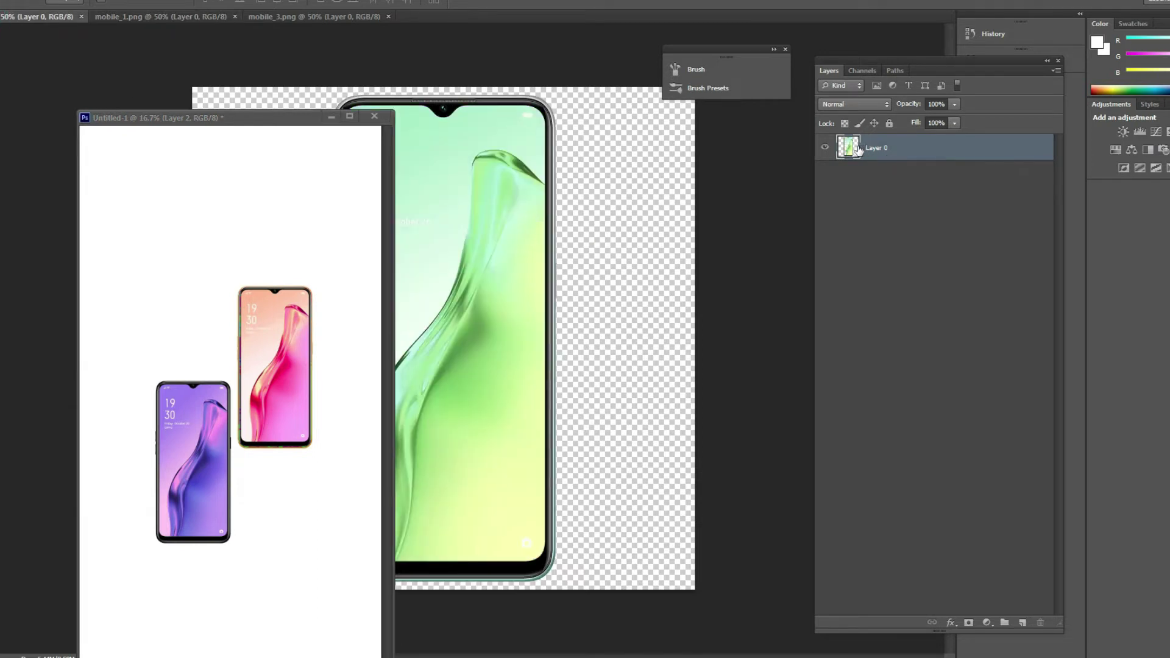
{"action": "left_click_drag", "start_coordinate": [859, 149], "coordinate": [261, 474]}
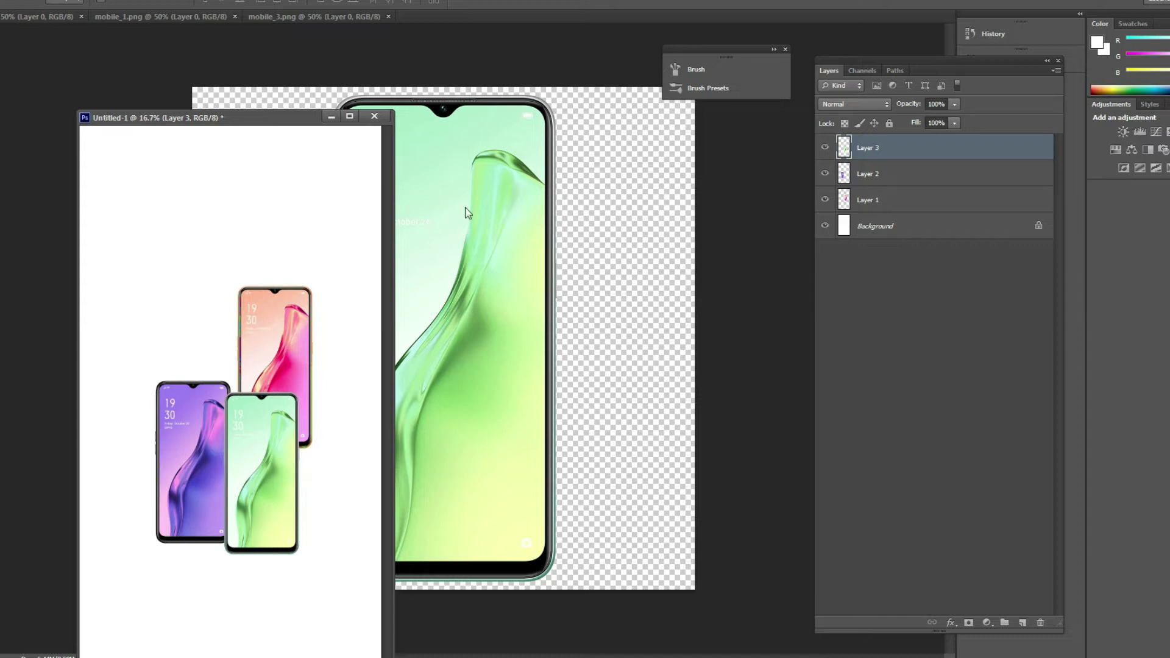
{"action": "left_click", "coordinate": [183, 119]}
- Close the three source phone documents mobile_3, mobile_1 and mobile
{"action": "left_click", "coordinate": [633, 196]}
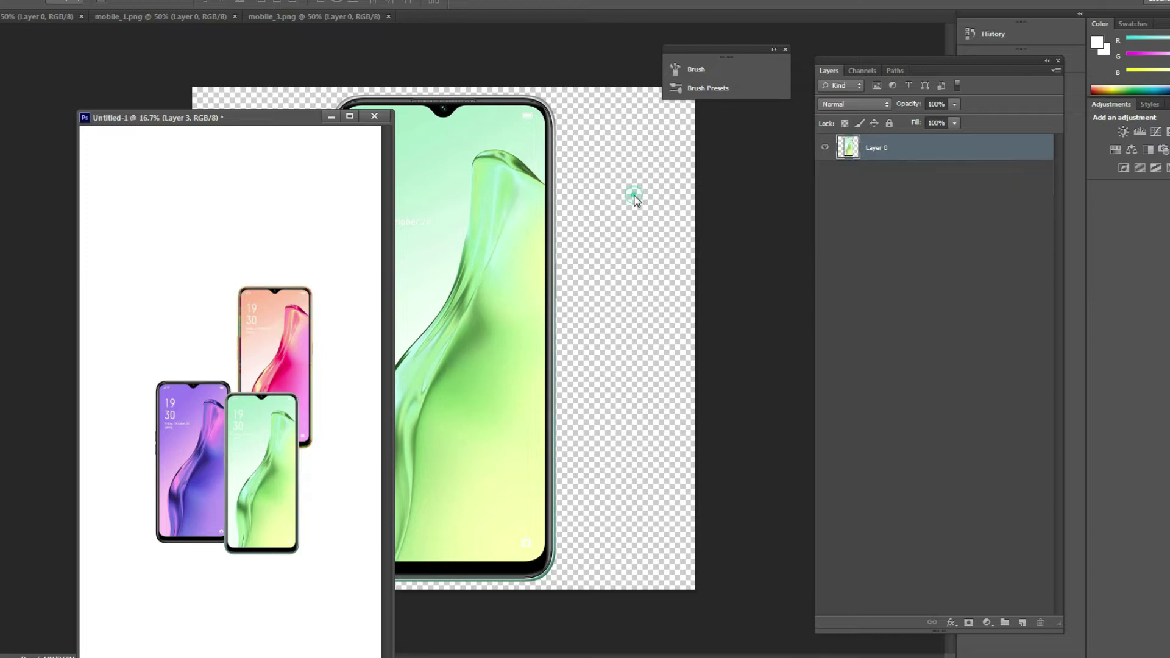
{"action": "left_click", "coordinate": [330, 15]}
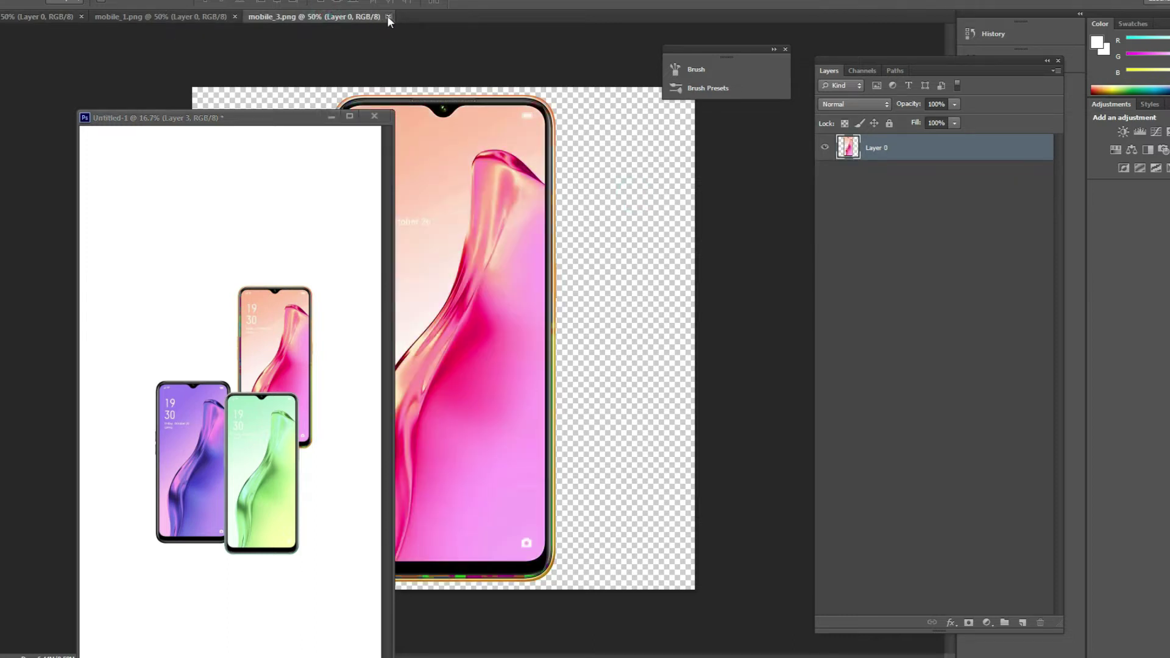
{"action": "left_click", "coordinate": [387, 16]}
{"action": "left_click", "coordinate": [235, 16]}
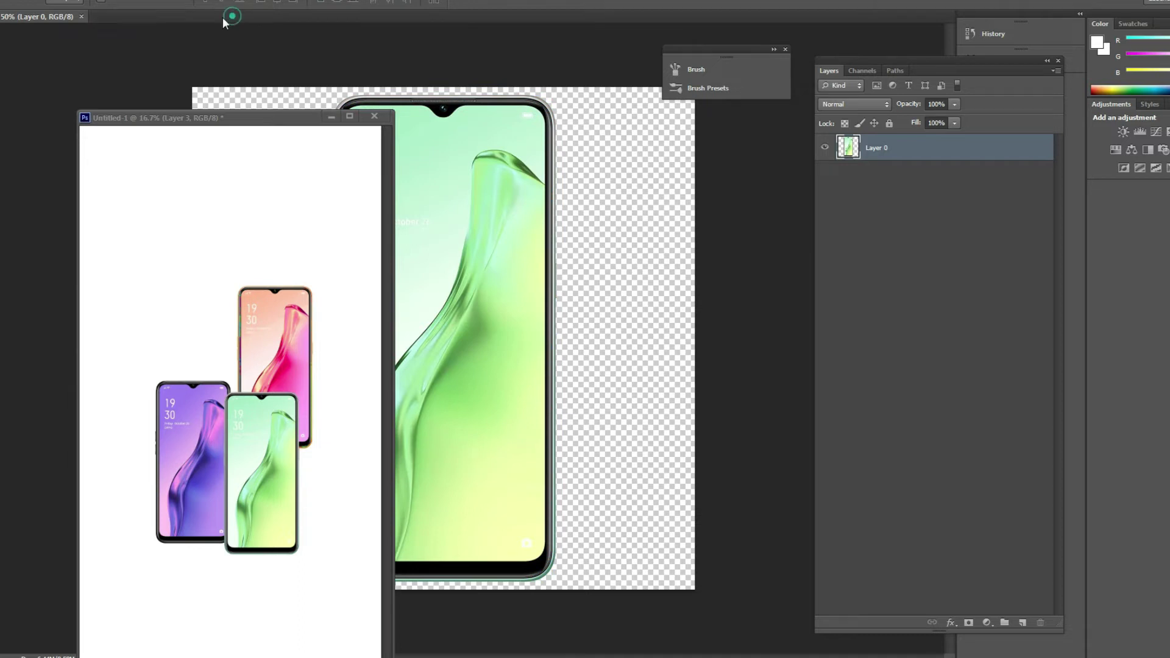
{"action": "left_click", "coordinate": [81, 17]}
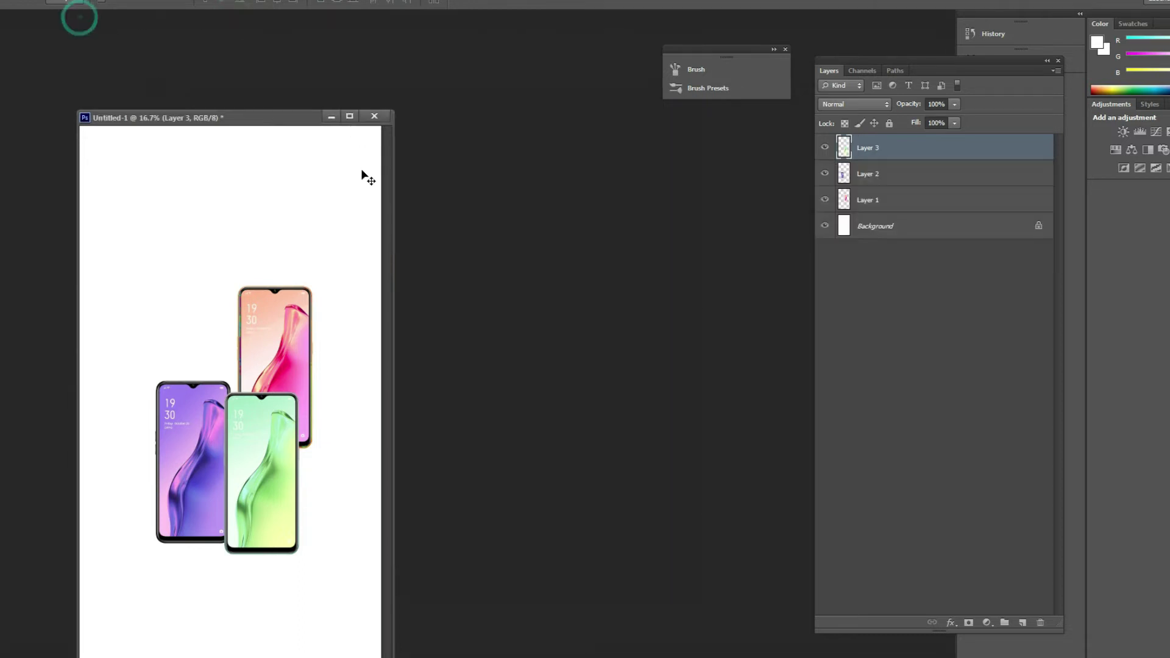
- Select phone Layers 1–3 and align them on vertical centres and left edges
{"action": "key", "text": "ctrl+minus"}
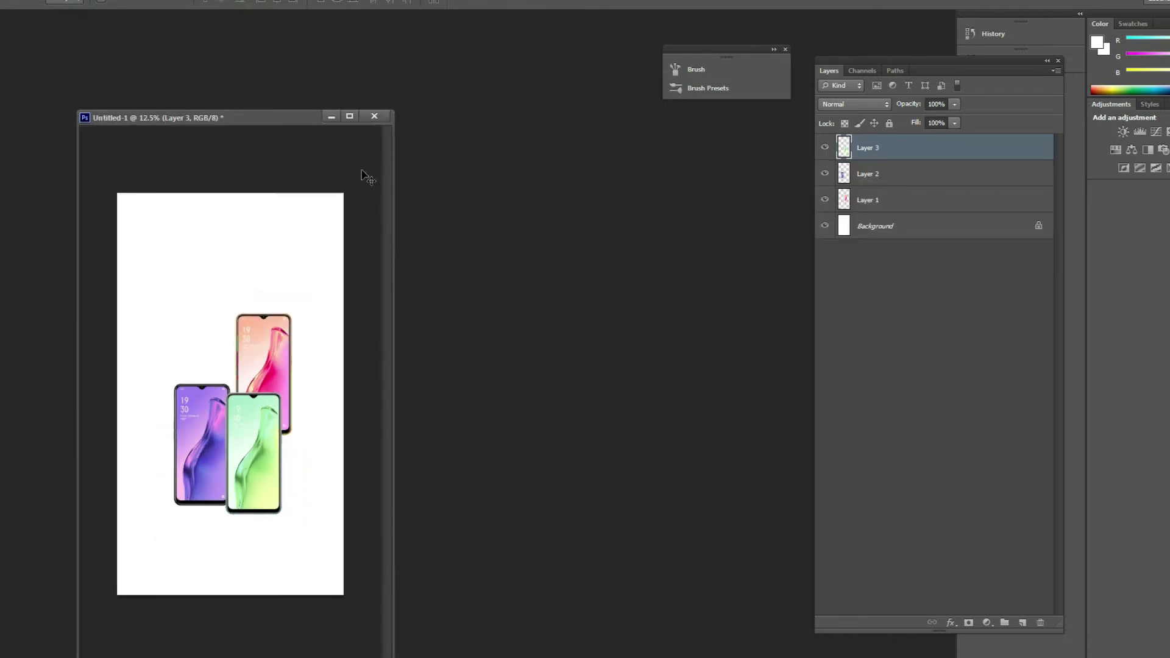
{"action": "left_click_drag", "start_coordinate": [280, 118], "coordinate": [487, 81]}
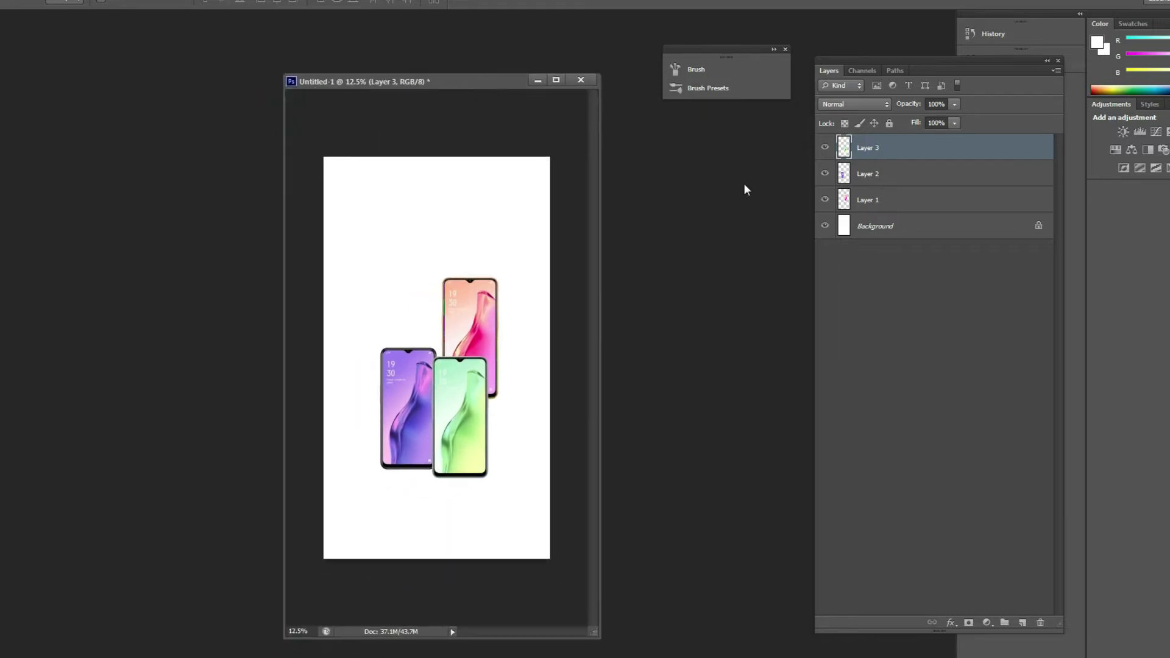
{"action": "left_click", "coordinate": [892, 174], "text": "shift"}
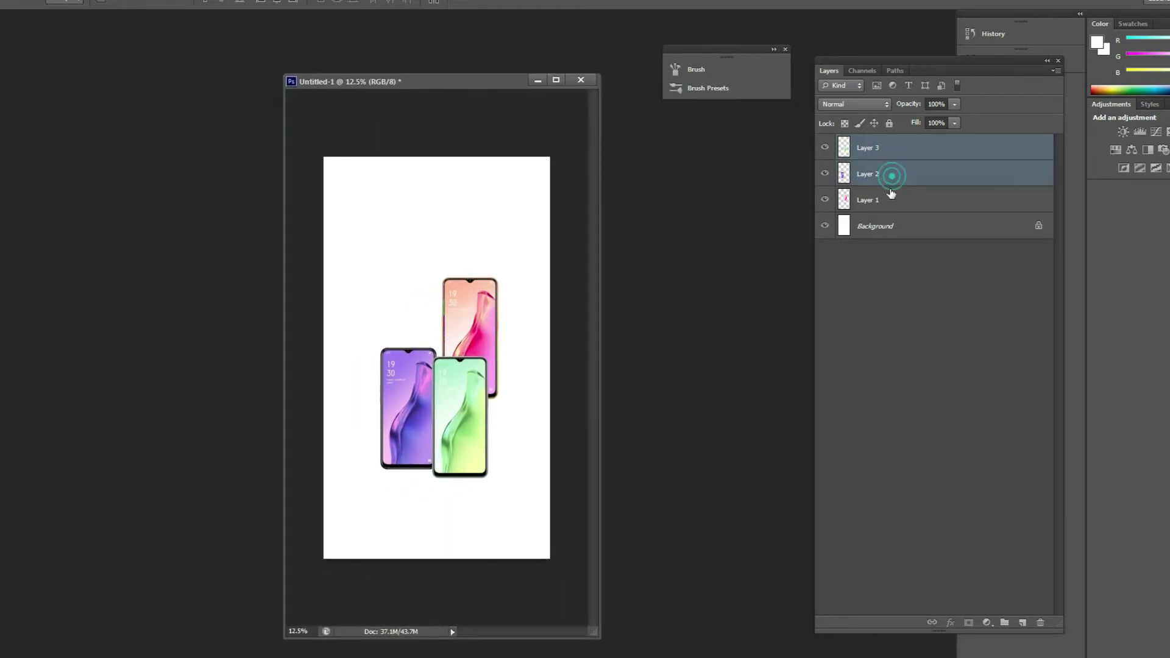
{"action": "left_click", "coordinate": [890, 200], "text": "shift"}
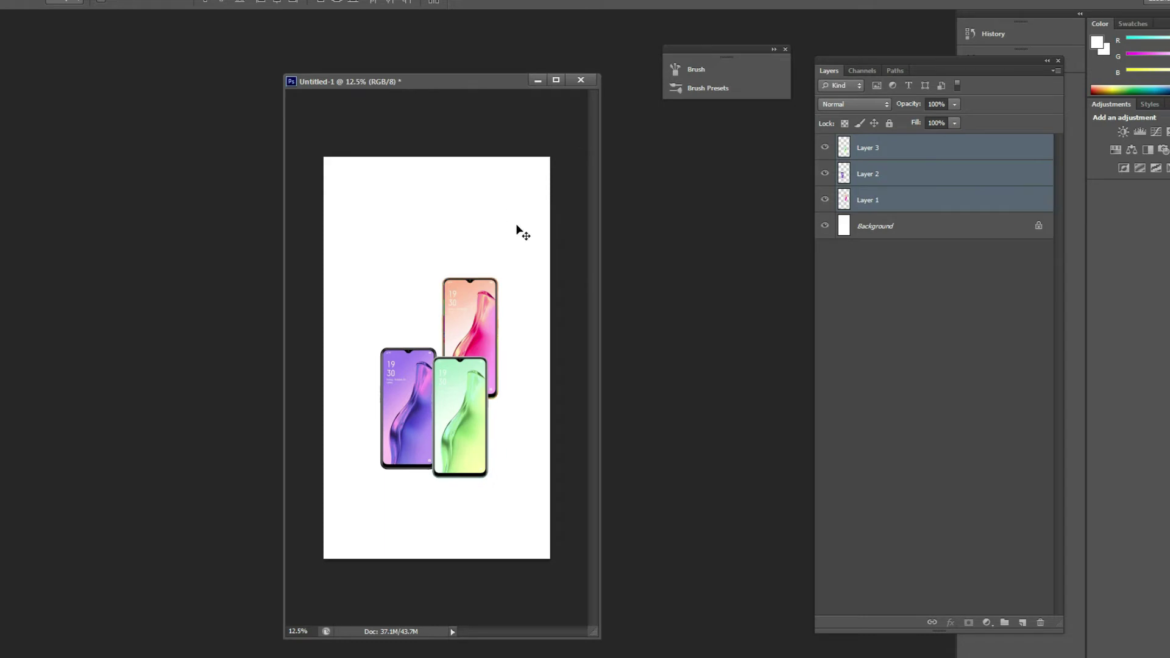
{"action": "left_click", "coordinate": [223, 2]}
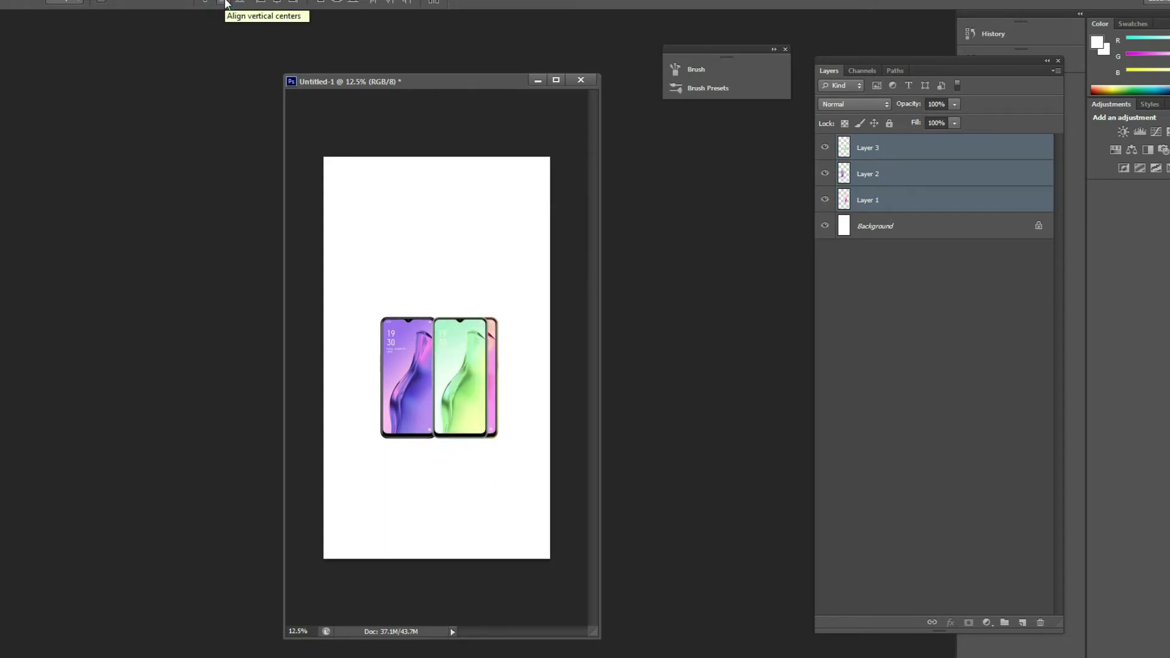
{"action": "left_click", "coordinate": [260, 2]}
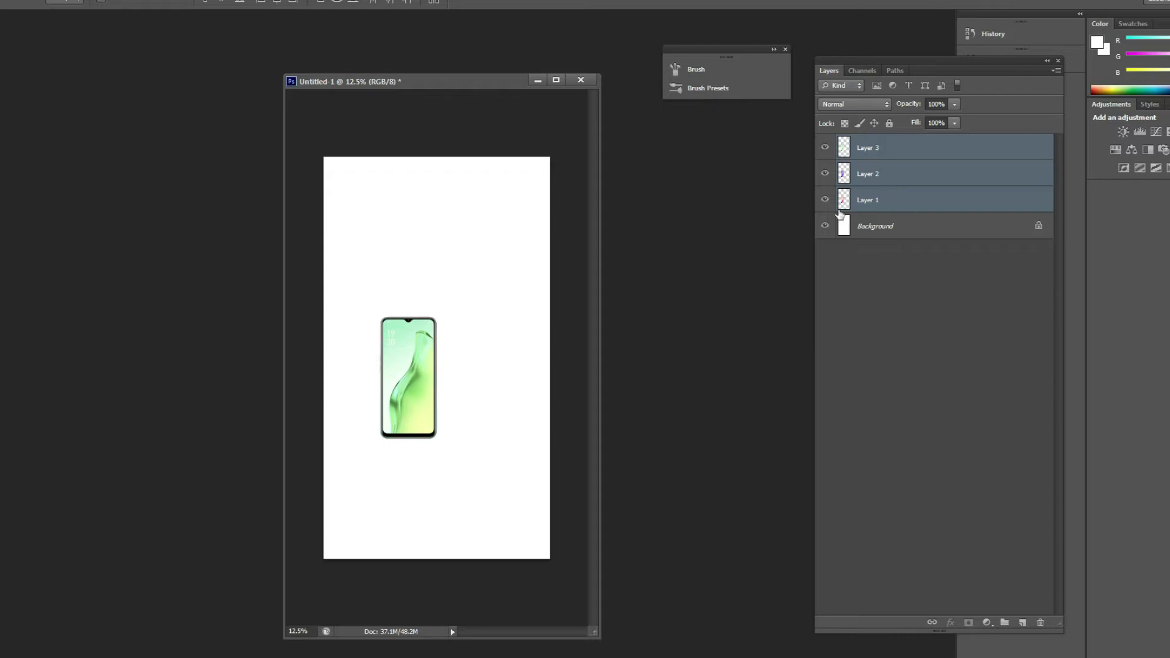
- Scale the stacked phones to about 6.1 × 13.1 inches, shifted right past the page edge
{"action": "key", "text": "ctrl+t"}
{"action": "left_click_drag", "start_coordinate": [439, 310], "coordinate": [576, 168]}
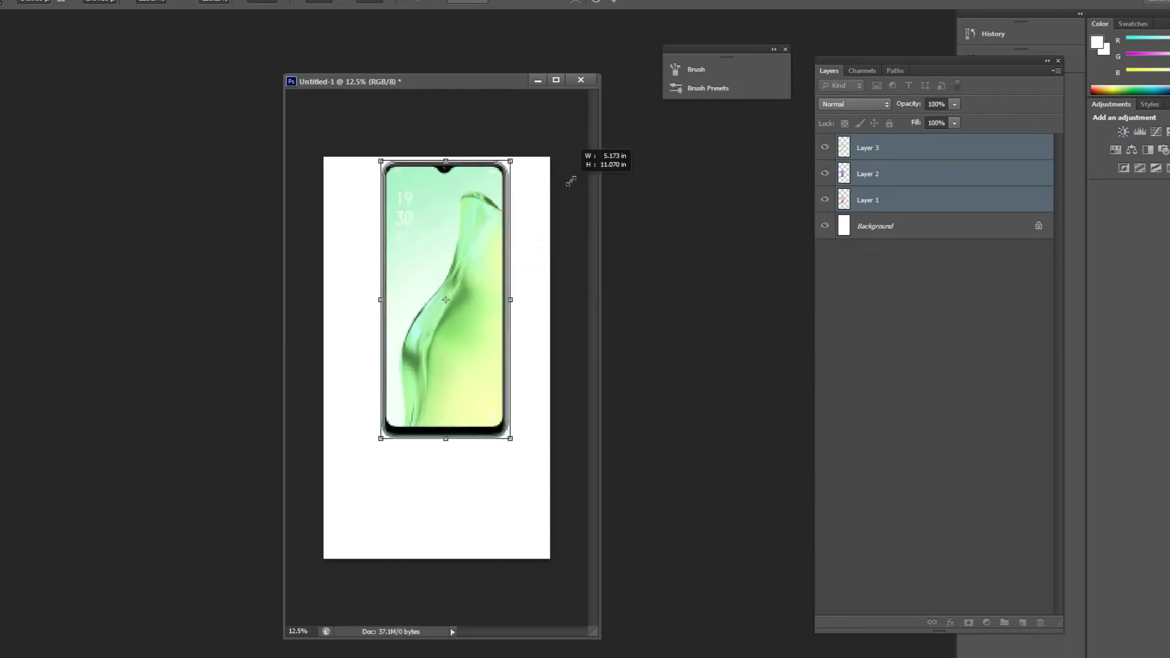
{"action": "left_click_drag", "start_coordinate": [492, 253], "coordinate": [552, 313]}
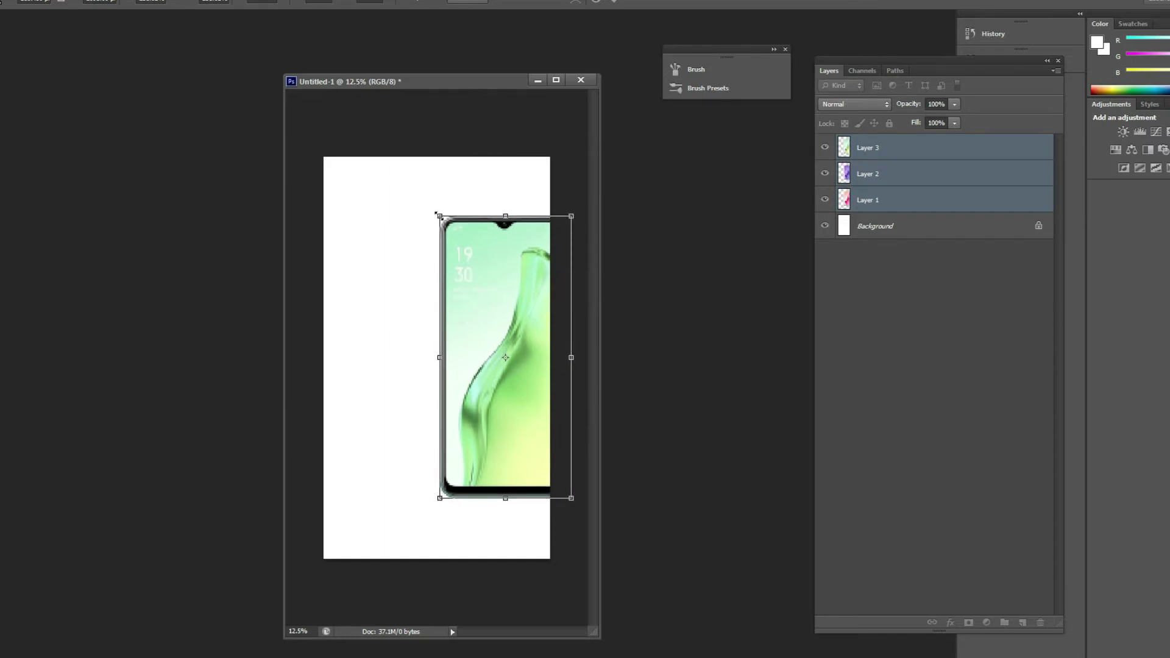
{"action": "left_click_drag", "start_coordinate": [436, 213], "coordinate": [403, 185]}
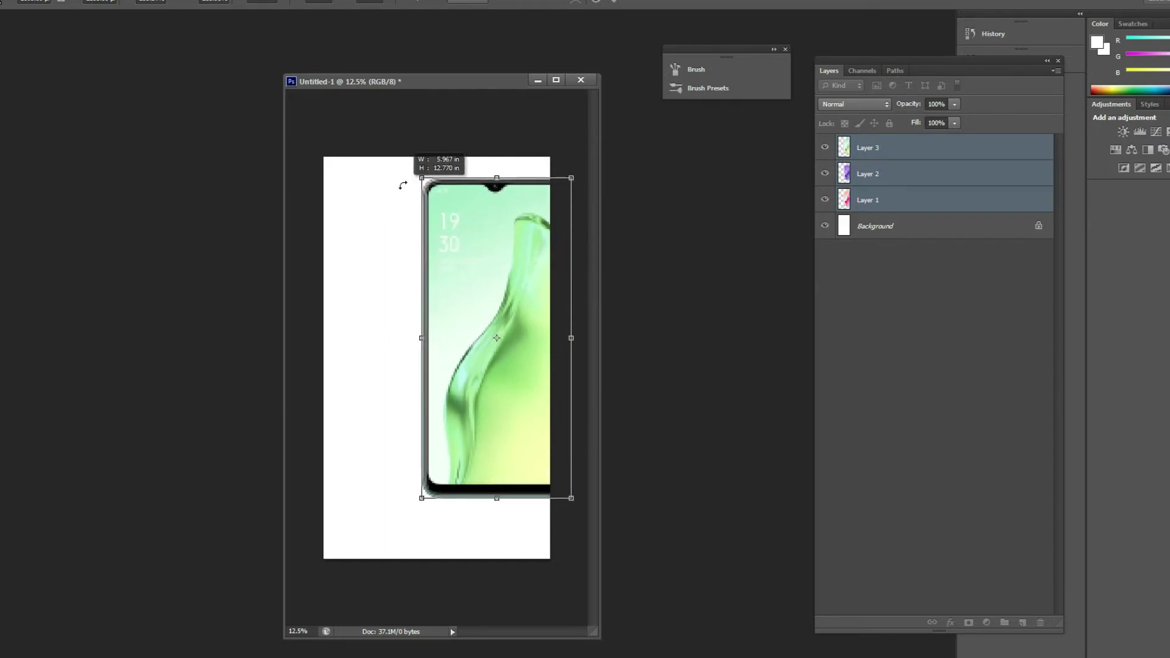
{"action": "left_click_drag", "start_coordinate": [500, 254], "coordinate": [503, 270]}
{"action": "left_click_drag", "start_coordinate": [420, 191], "coordinate": [415, 184]}
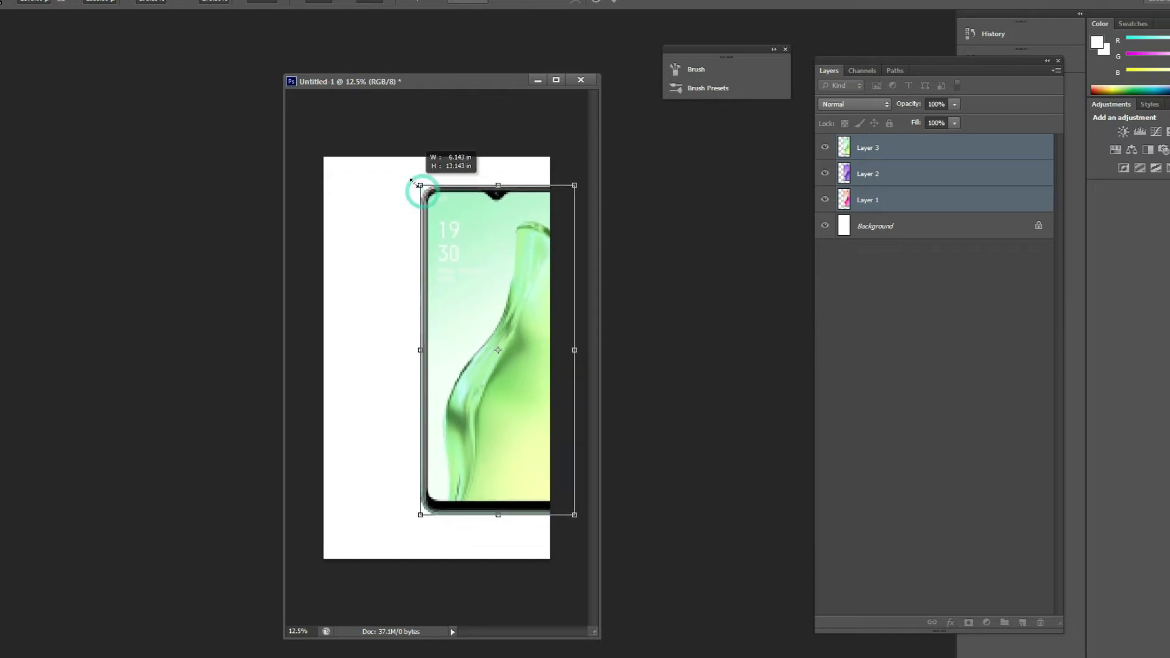
{"action": "left_click_drag", "start_coordinate": [496, 264], "coordinate": [501, 279]}
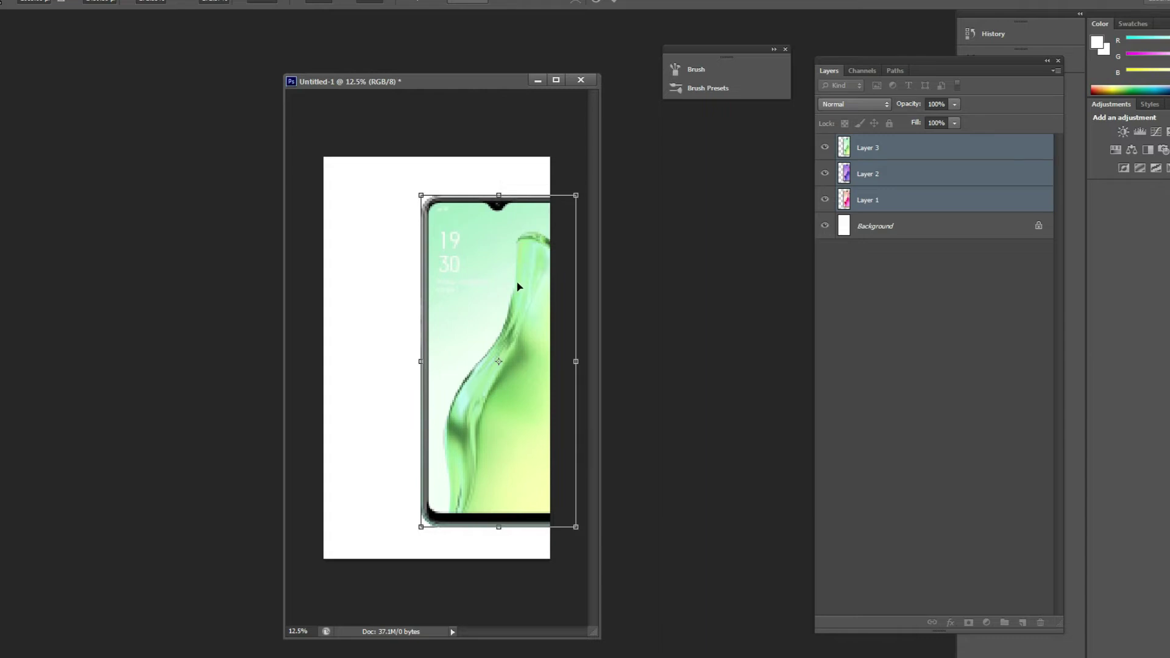
{"action": "key", "text": "Return"}
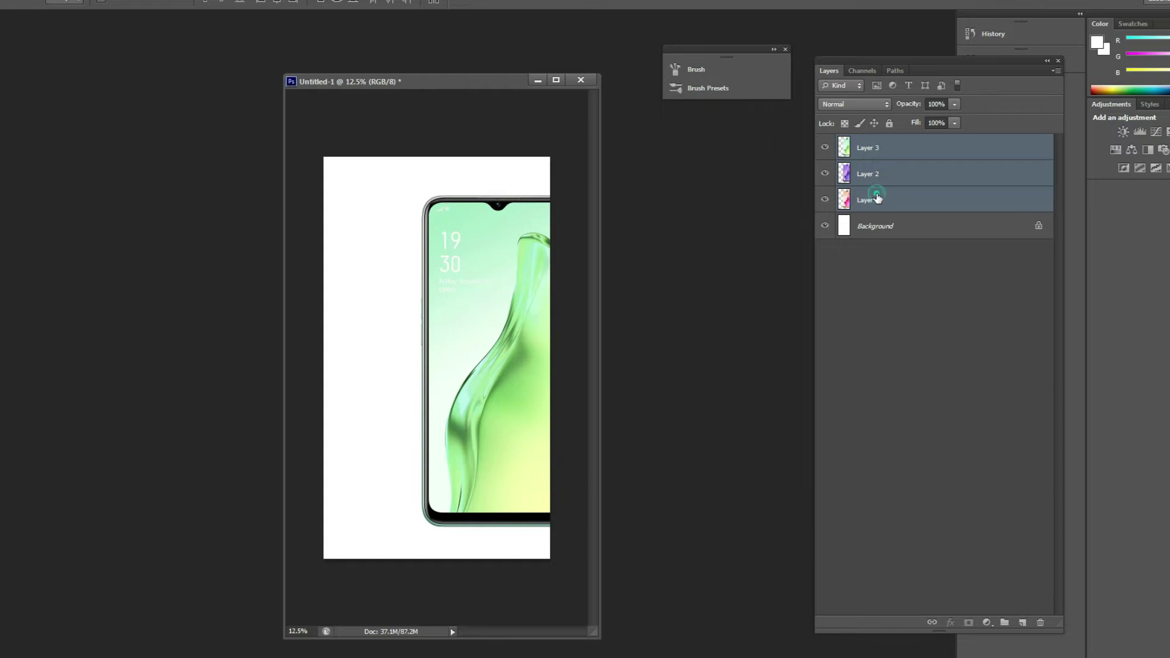
{"action": "left_click", "coordinate": [859, 200]}
{"action": "key", "text": "ctrl+t"}
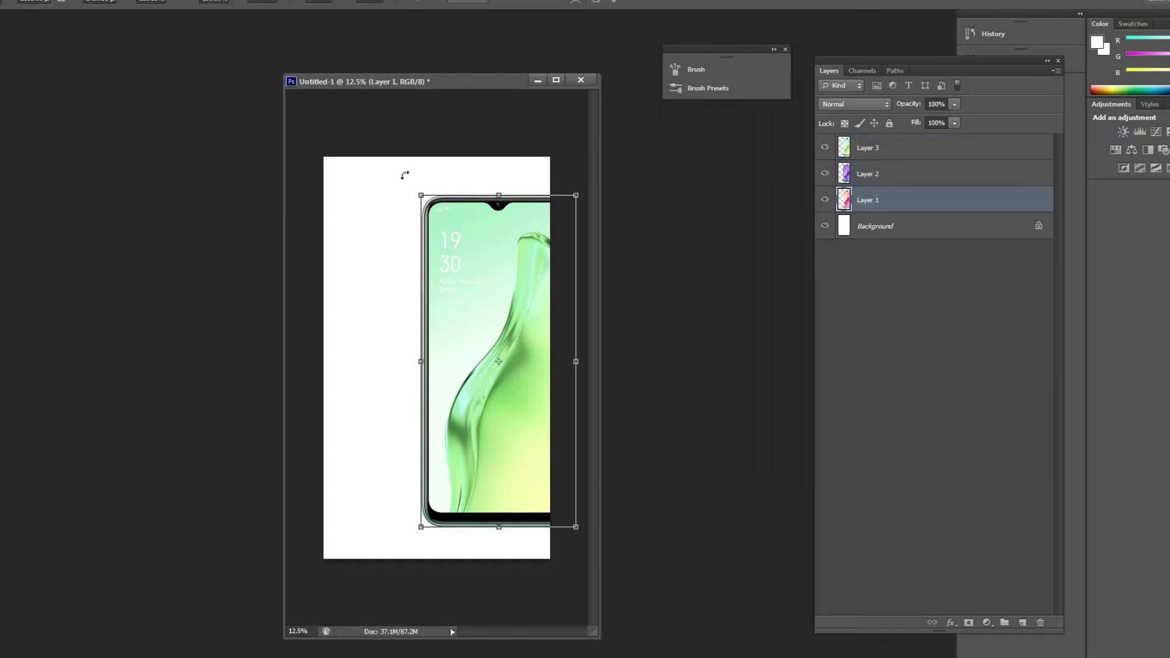
{"action": "mouse_move", "coordinate": [388, 186]}
{"action": "left_mouse_down"}
{"action": "mouse_move", "coordinate": [361, 260]}
{"action": "mouse_move", "coordinate": [413, 298]}
{"action": "mouse_move", "coordinate": [417, 288]}
{"action": "left_mouse_up"}
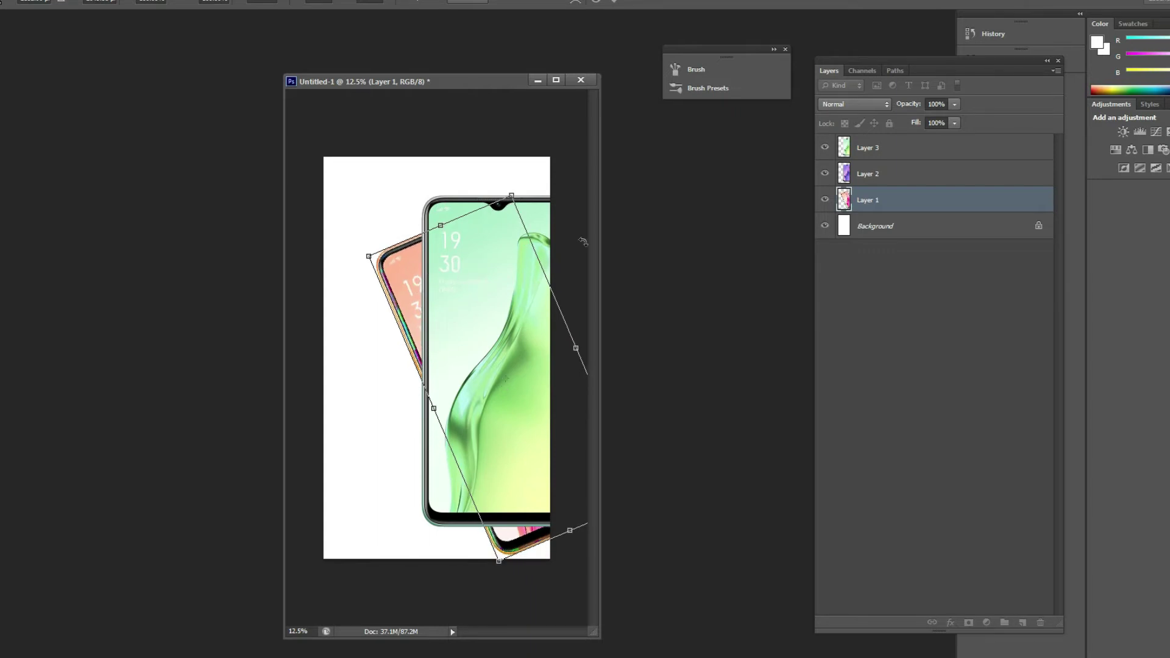
{"action": "key", "text": "Return"}
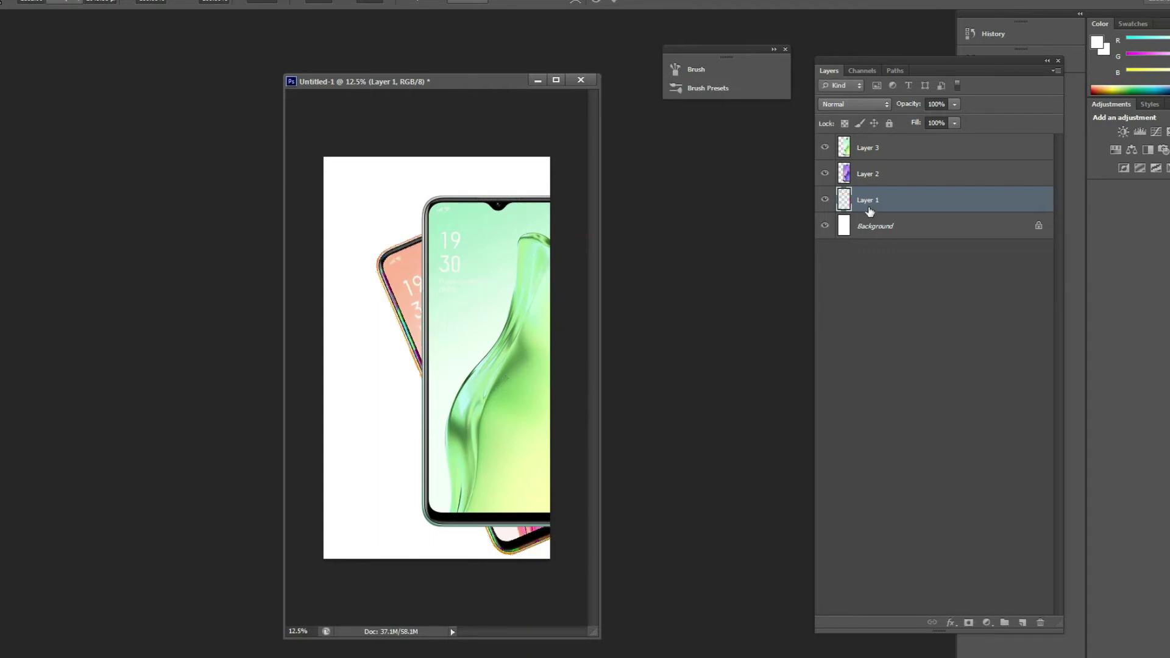
{"action": "left_click", "coordinate": [910, 176]}
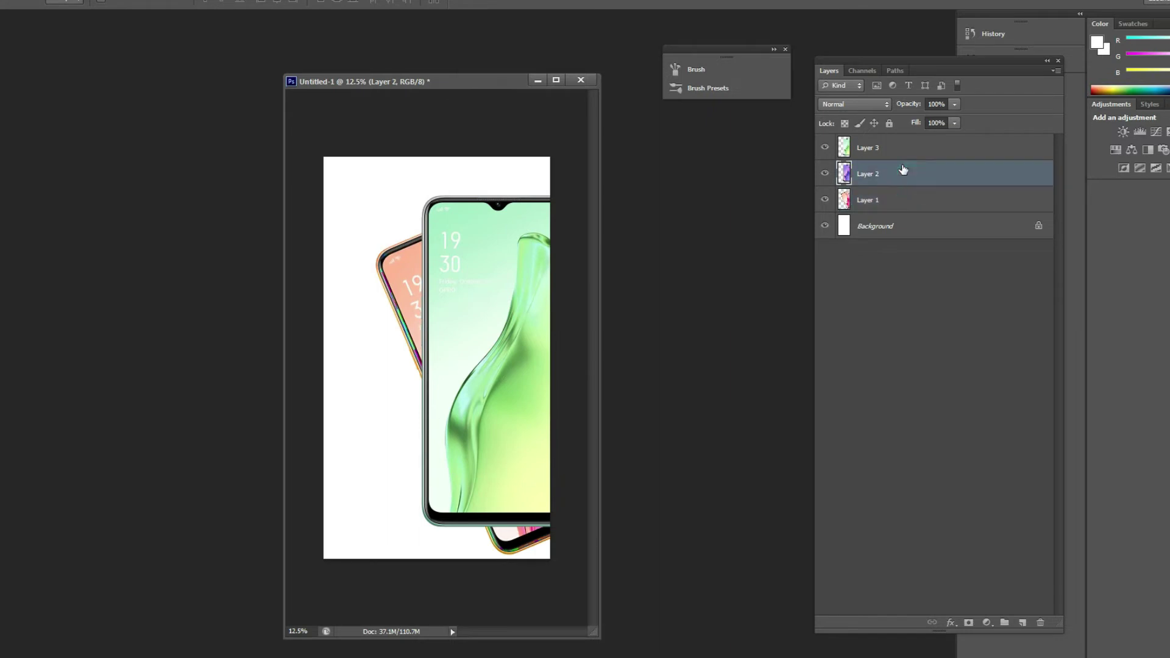
{"action": "key", "text": "ctrl+t"}
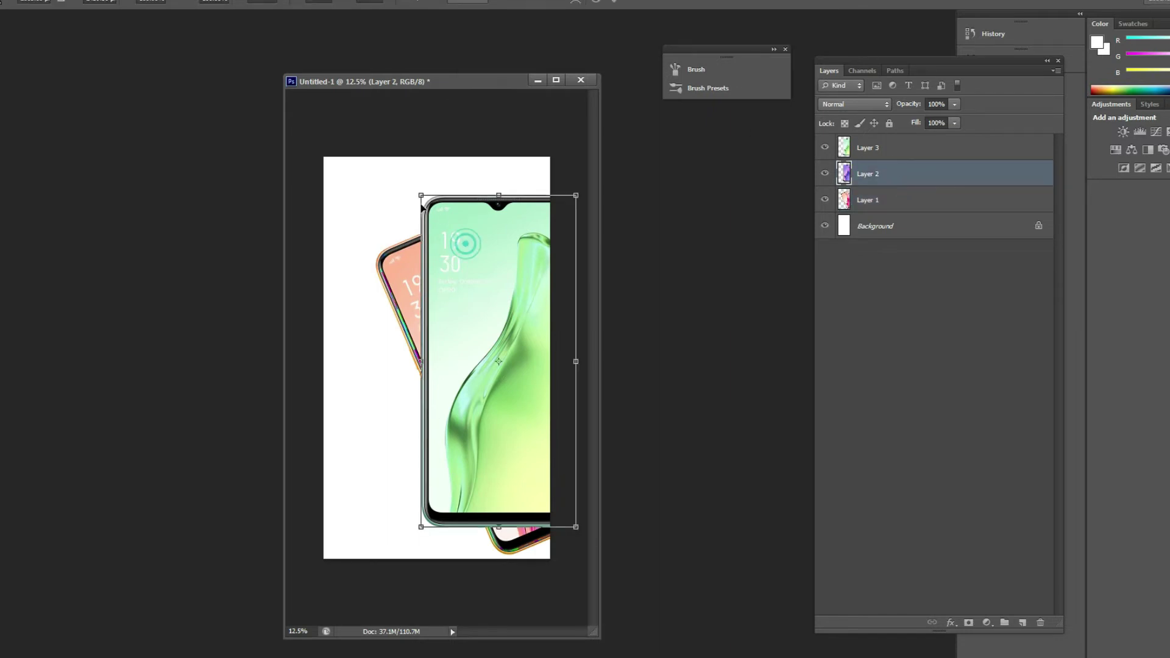
{"action": "left_click_drag", "start_coordinate": [417, 177], "coordinate": [363, 214]}
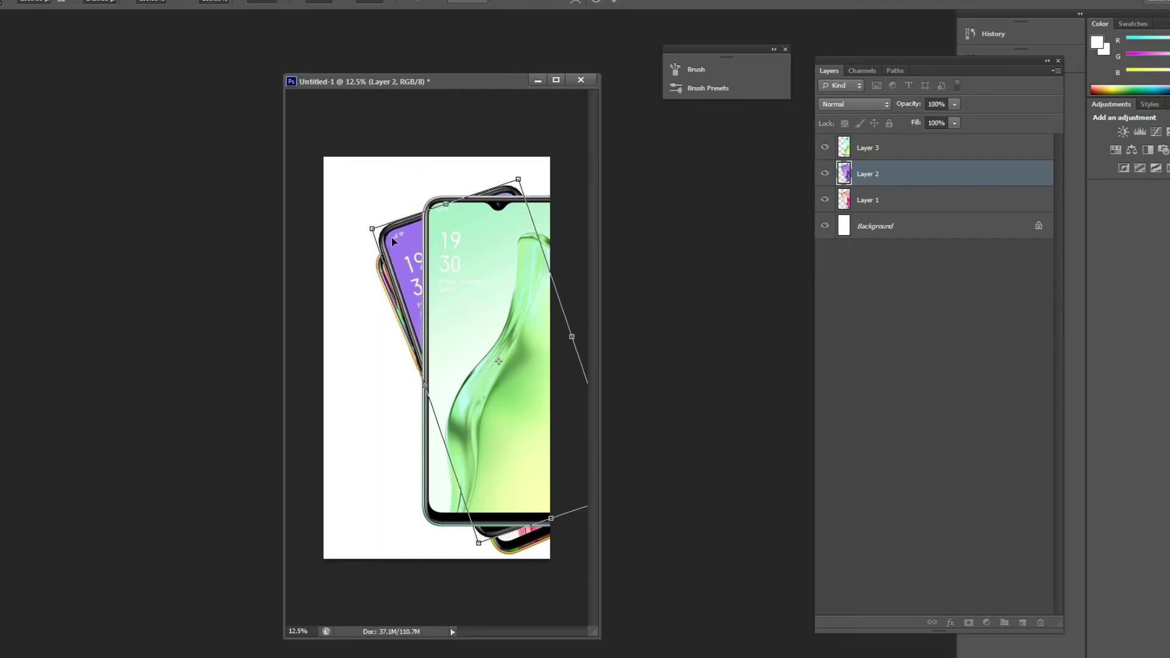
{"action": "left_click_drag", "start_coordinate": [515, 272], "coordinate": [530, 291]}
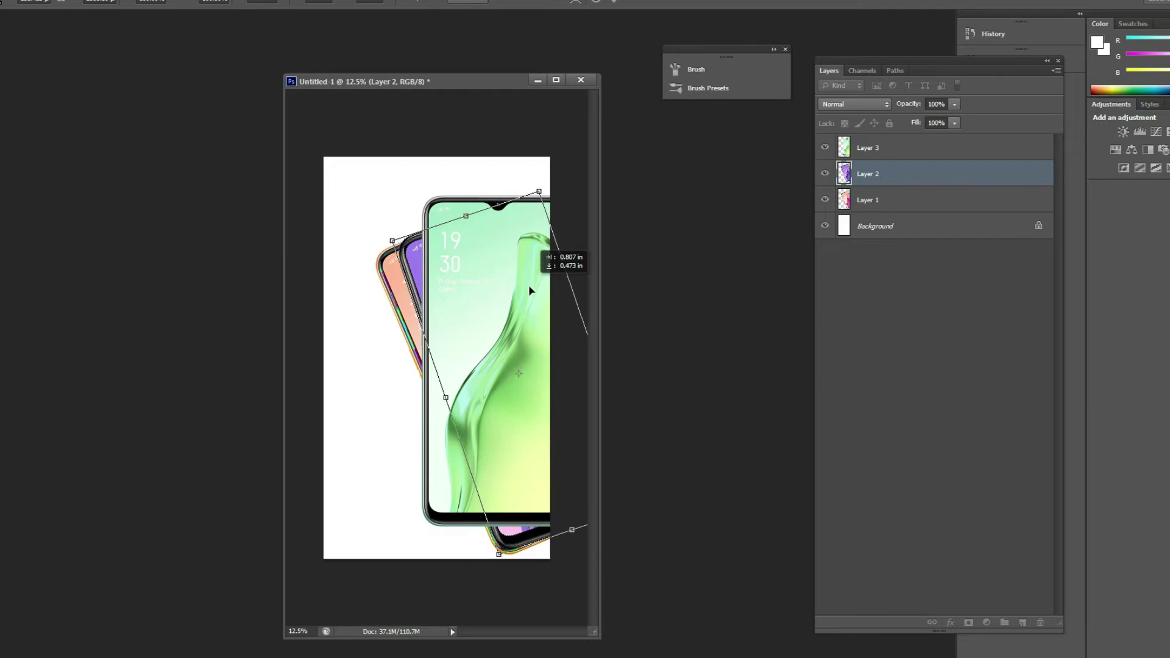
{"action": "left_click_drag", "start_coordinate": [529, 290], "coordinate": [529, 290]}
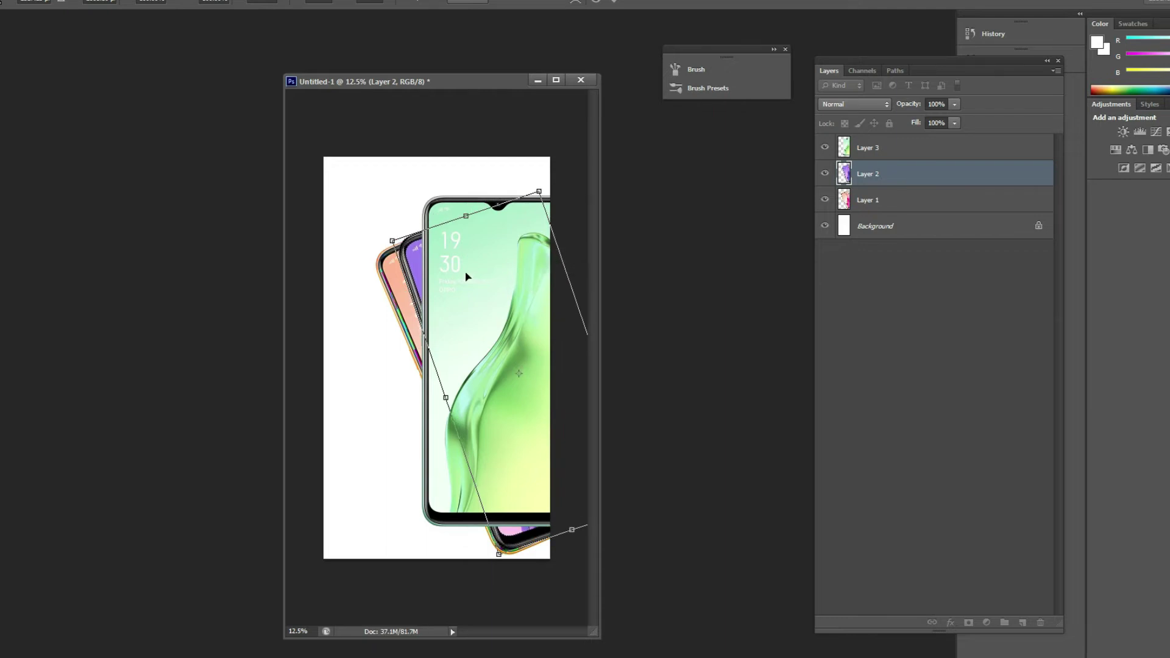
{"action": "left_click_drag", "start_coordinate": [370, 221], "coordinate": [351, 248]}
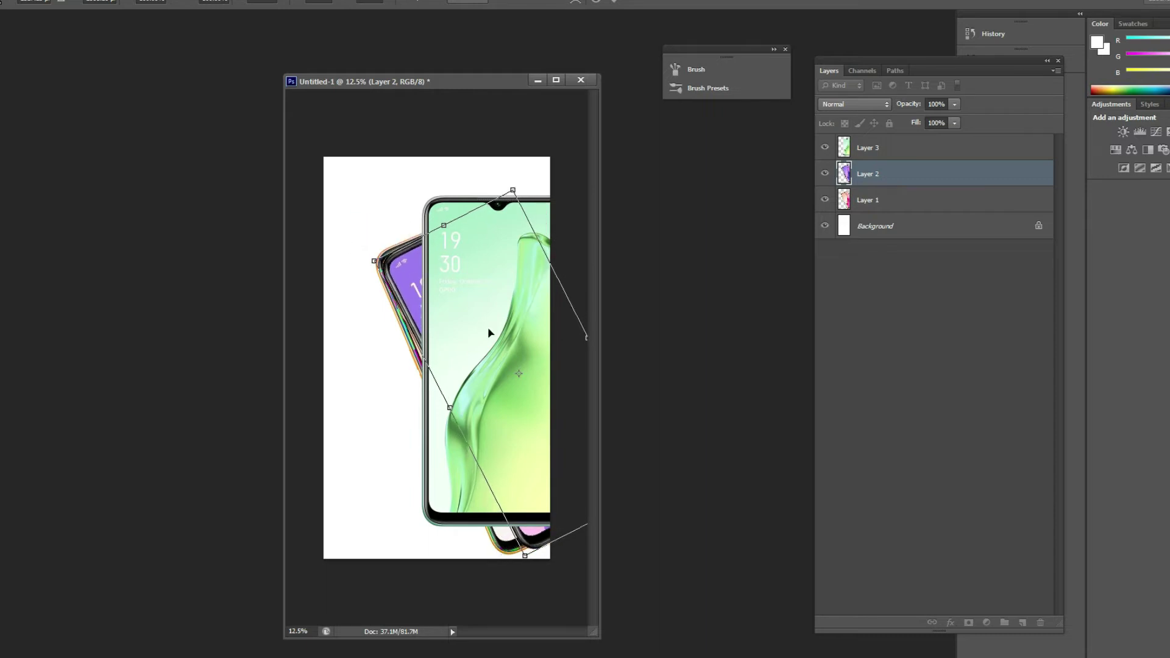
{"action": "left_click_drag", "start_coordinate": [487, 326], "coordinate": [471, 329]}
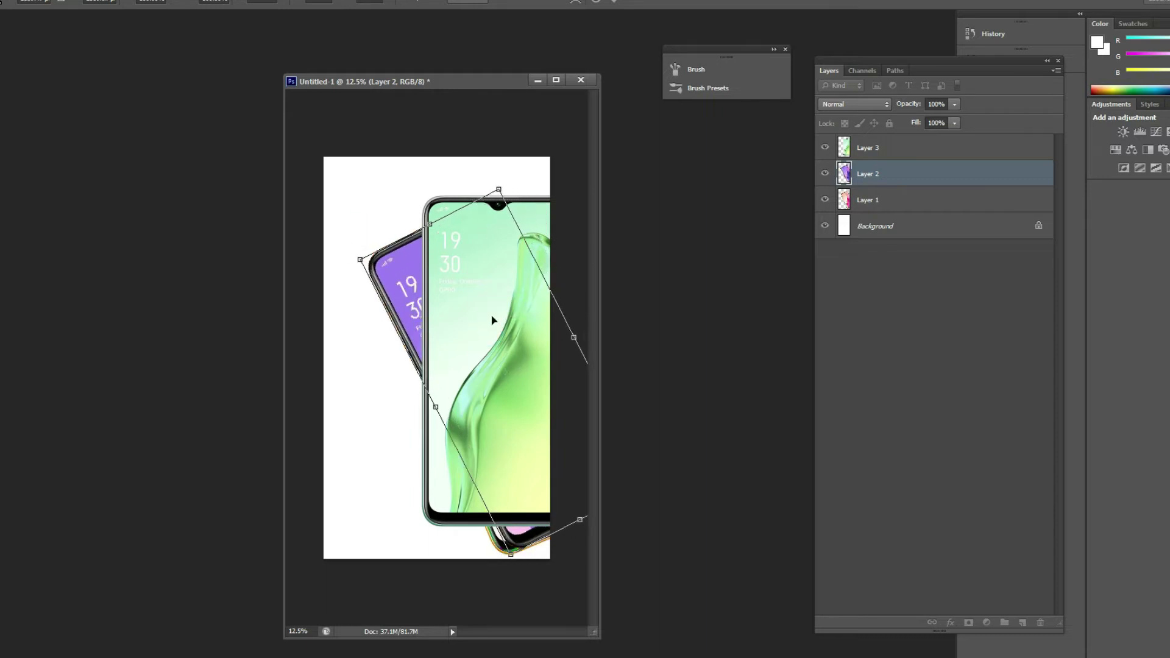
{"action": "left_click_drag", "start_coordinate": [529, 297], "coordinate": [530, 295]}
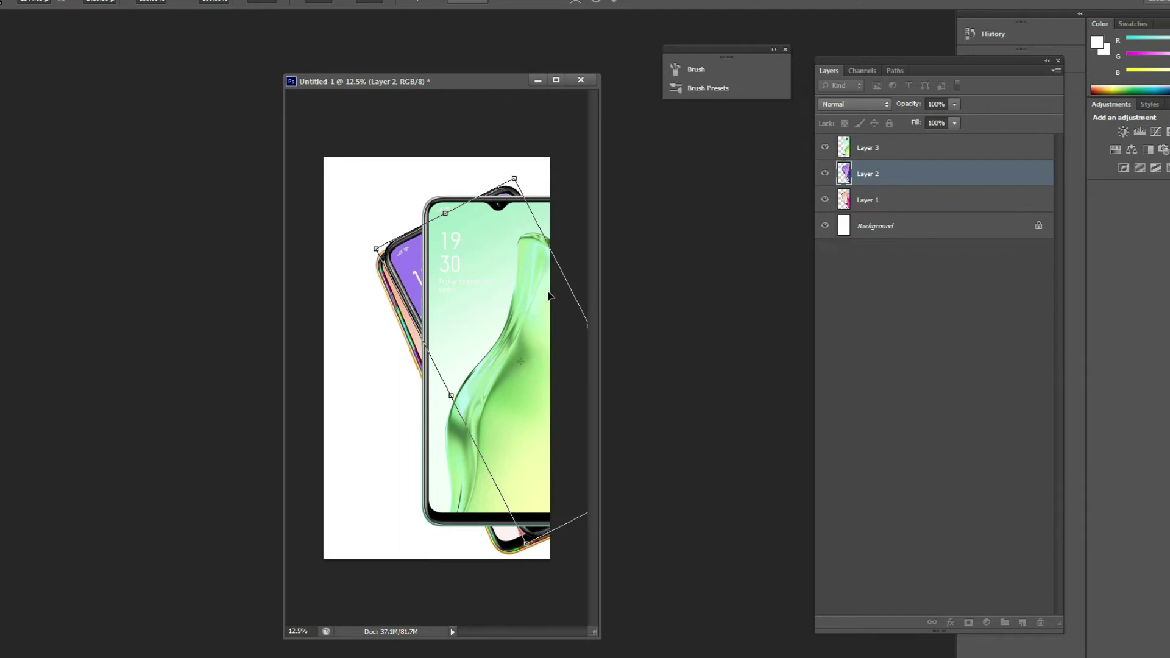
{"action": "key", "text": "Return"}
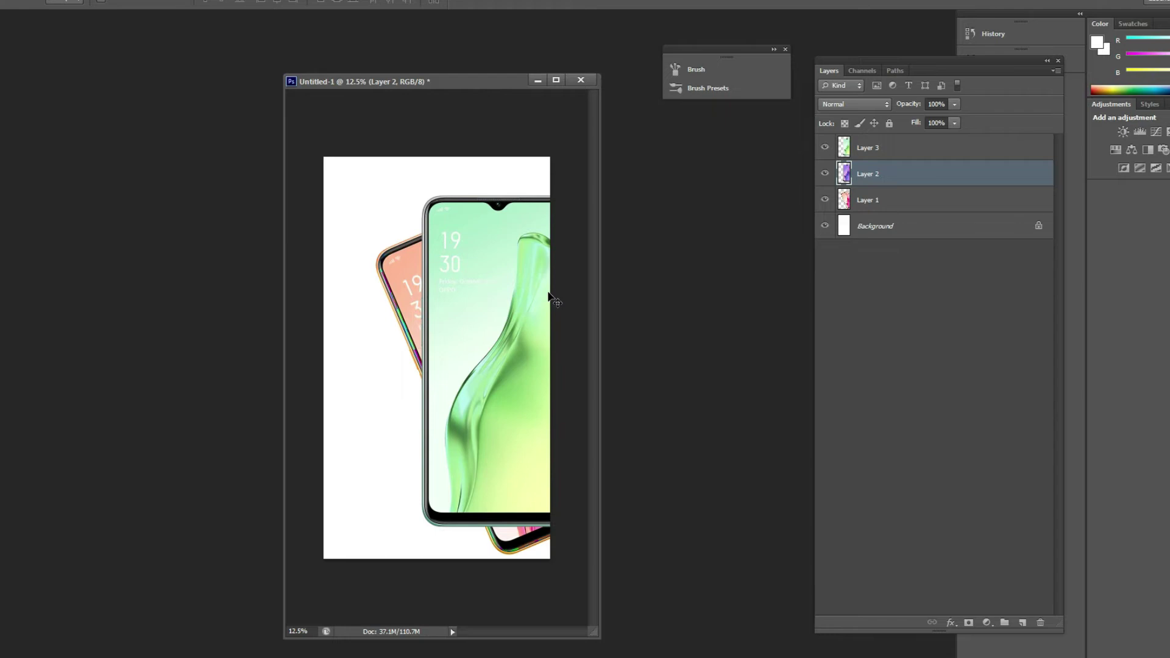
{"action": "key", "text": "ctrl+alt+a"}
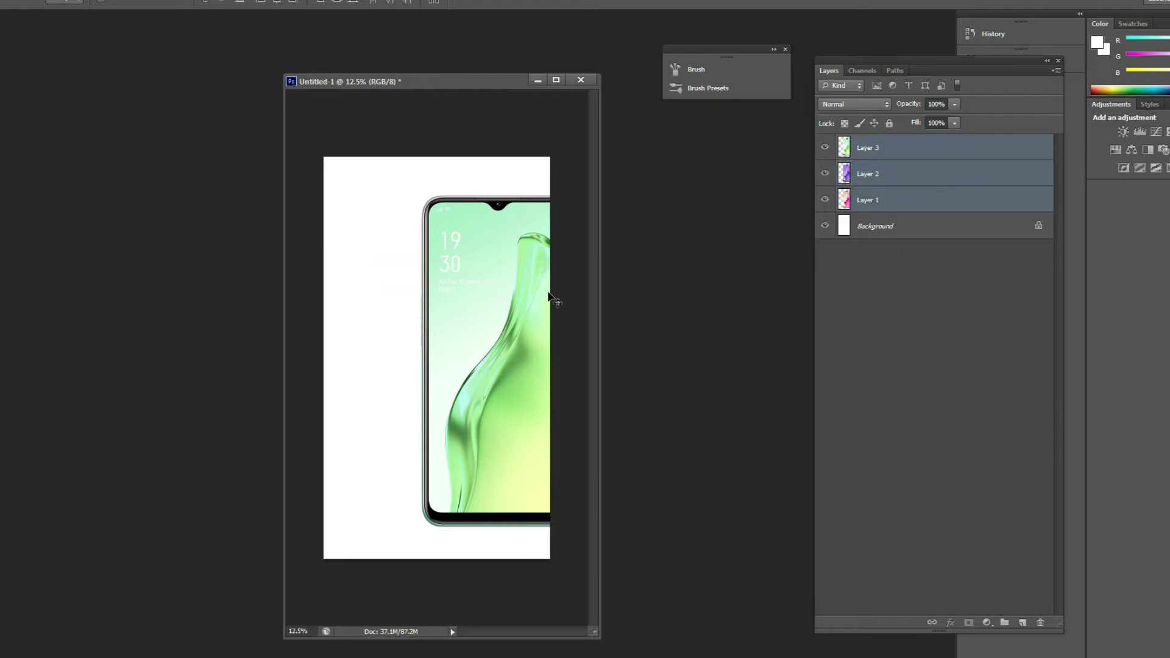
- Tilt all three stacked phones counter-clockwise and shift them right and down
{"action": "key", "text": "ctrl+t"}
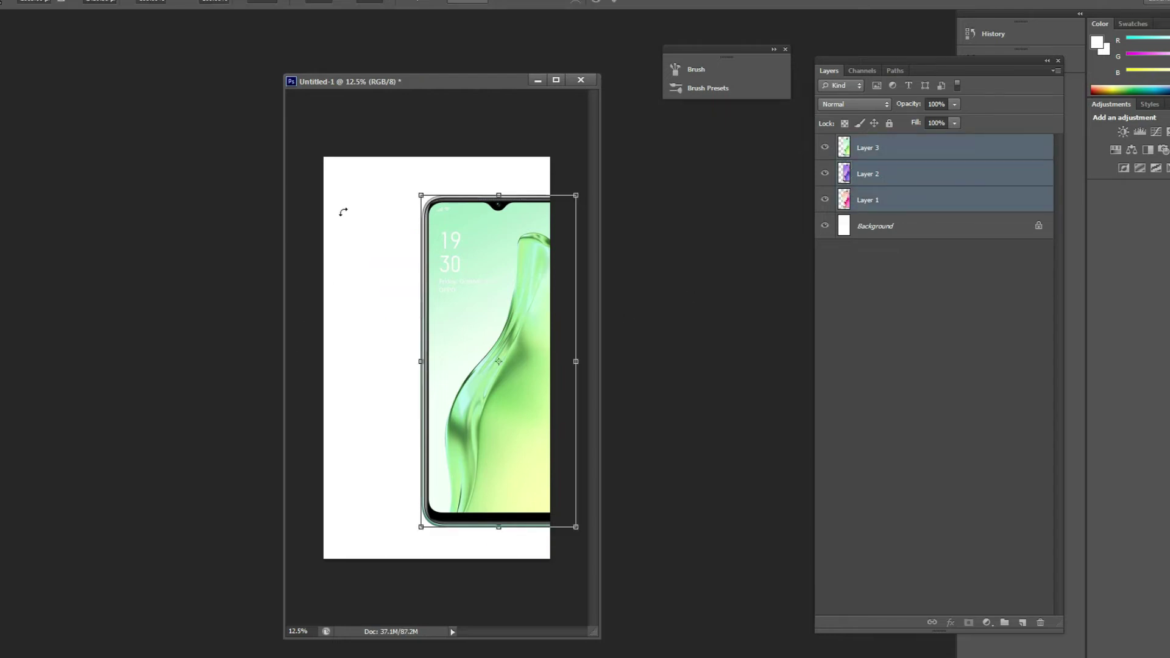
{"action": "left_click_drag", "start_coordinate": [385, 177], "coordinate": [358, 213]}
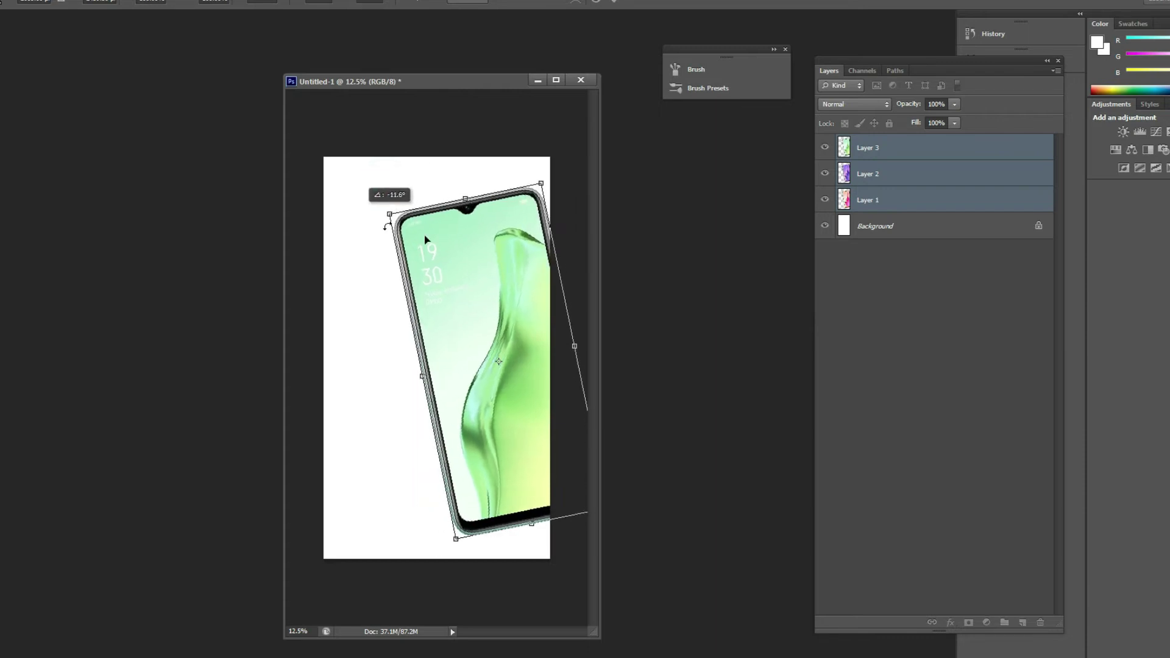
{"action": "left_click_drag", "start_coordinate": [491, 260], "coordinate": [513, 262]}
{"action": "key", "text": "Return"}
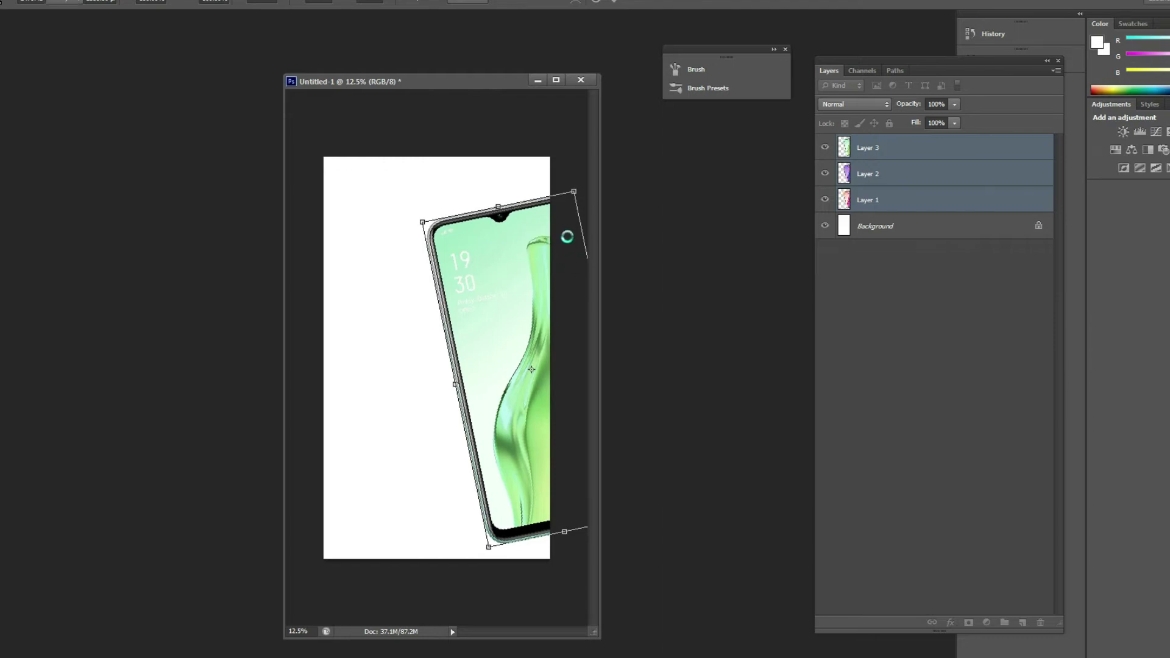
- Rotate the purple Layer 2 phone about 18° counter-clockwise and move it slightly left
{"action": "left_click", "coordinate": [899, 177]}
{"action": "key", "text": "ctrl+t"}
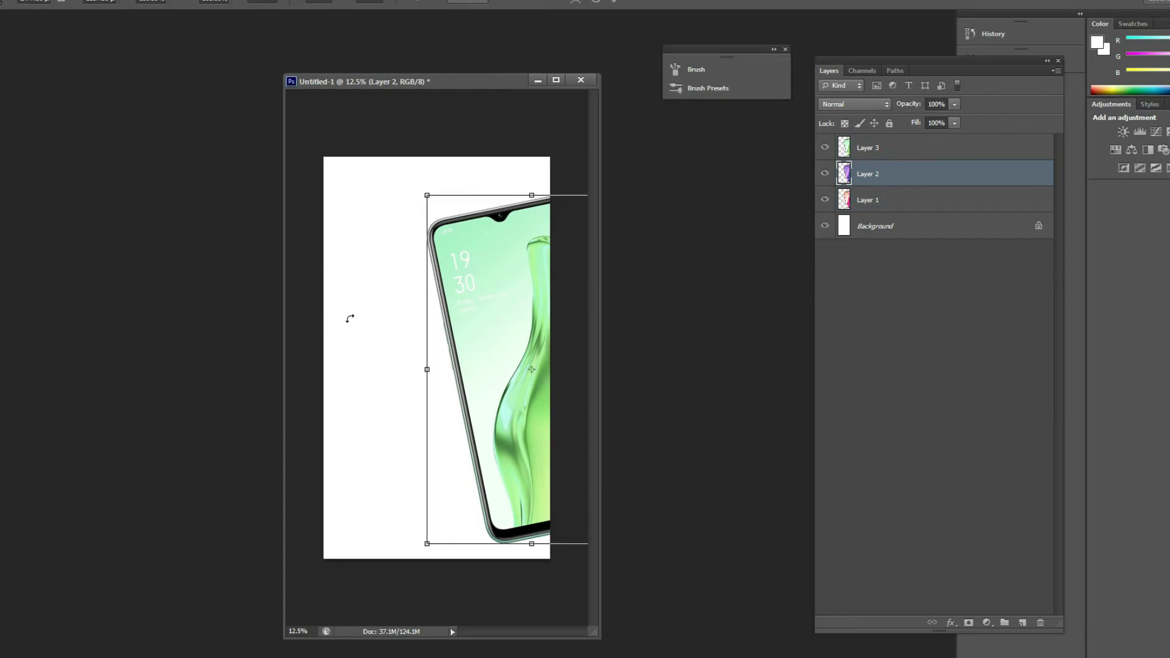
{"action": "left_click_drag", "start_coordinate": [363, 232], "coordinate": [332, 297]}
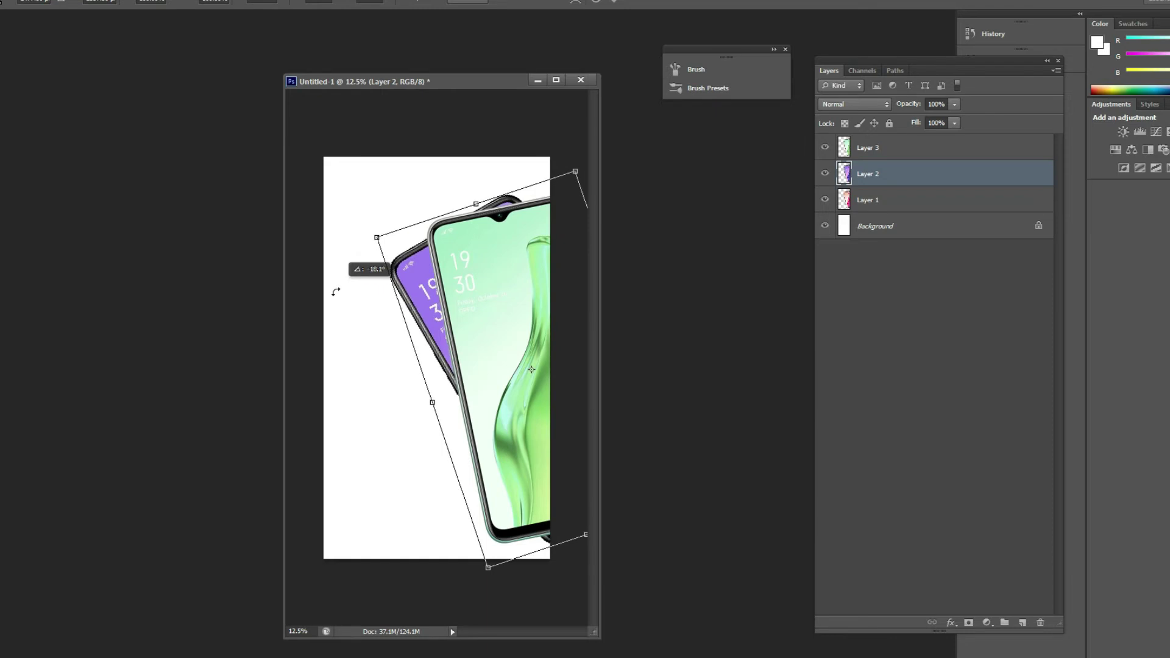
{"action": "left_click_drag", "start_coordinate": [433, 317], "coordinate": [425, 324]}
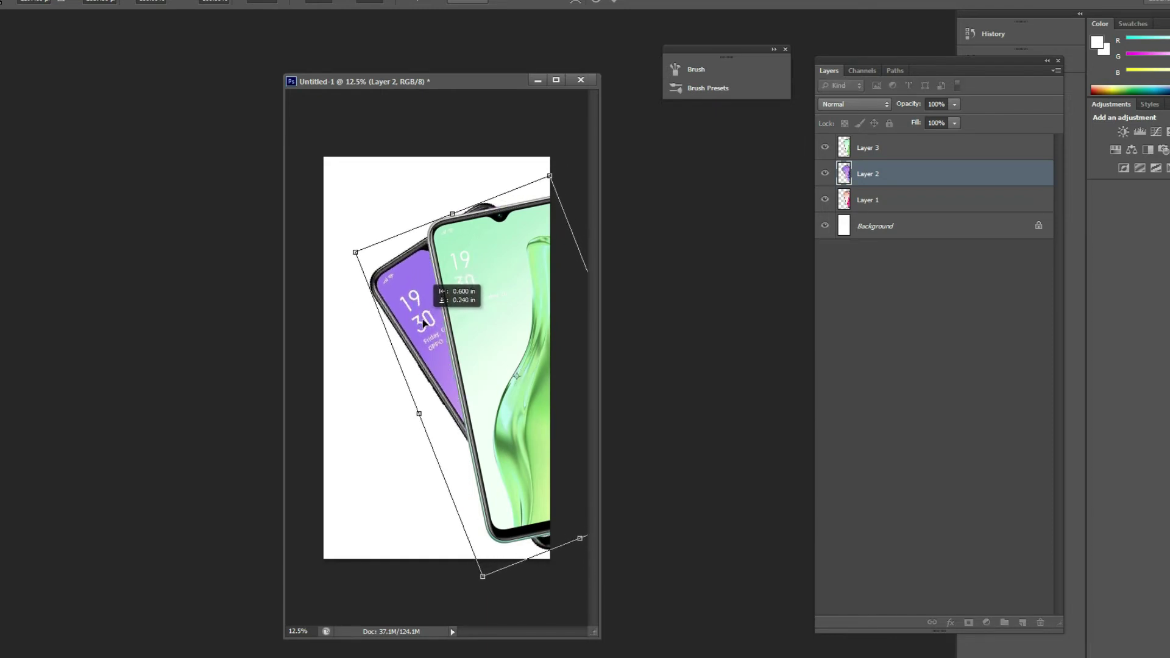
{"action": "key", "text": "Return"}
- Rotate the peach Layer 1 phone further left and move it down-left behind the purple phone
{"action": "left_click", "coordinate": [895, 200]}
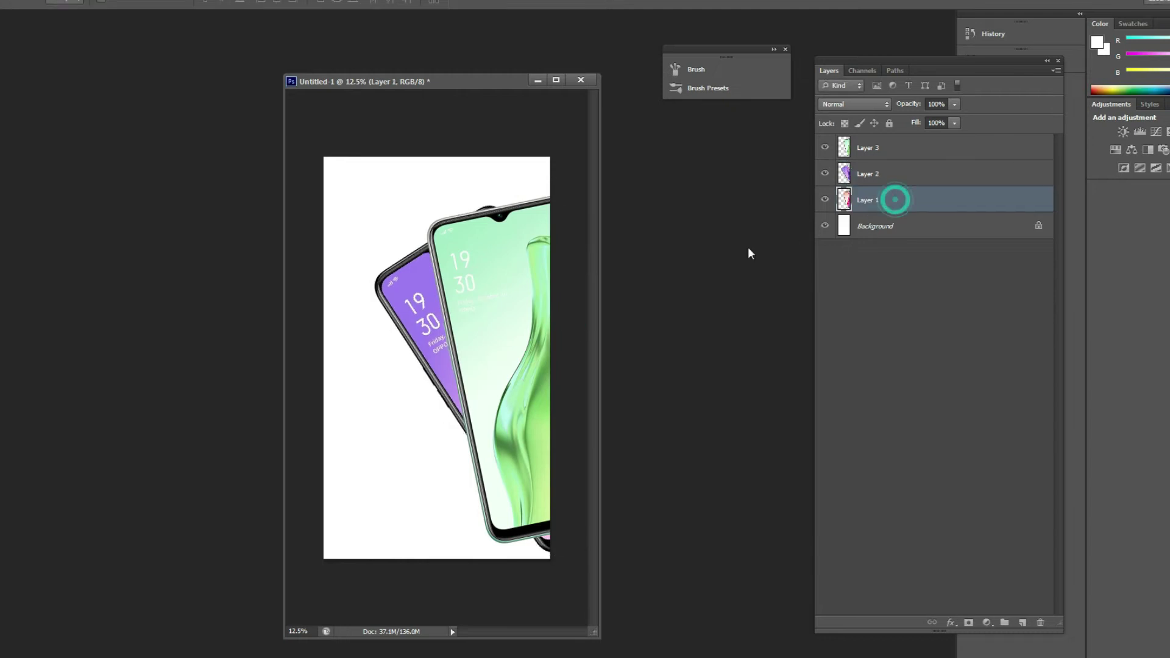
{"action": "key", "text": "ctrl+t"}
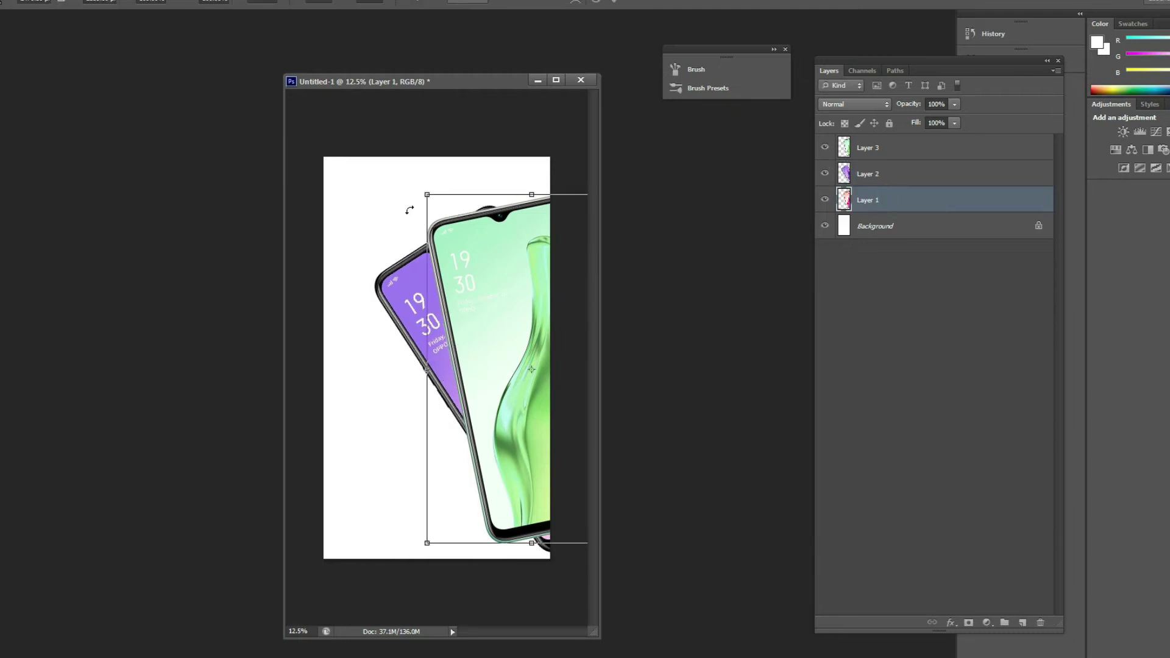
{"action": "mouse_move", "coordinate": [409, 210]}
{"action": "left_mouse_down"}
{"action": "mouse_move", "coordinate": [343, 341]}
{"action": "mouse_move", "coordinate": [338, 326]}
{"action": "left_mouse_up"}
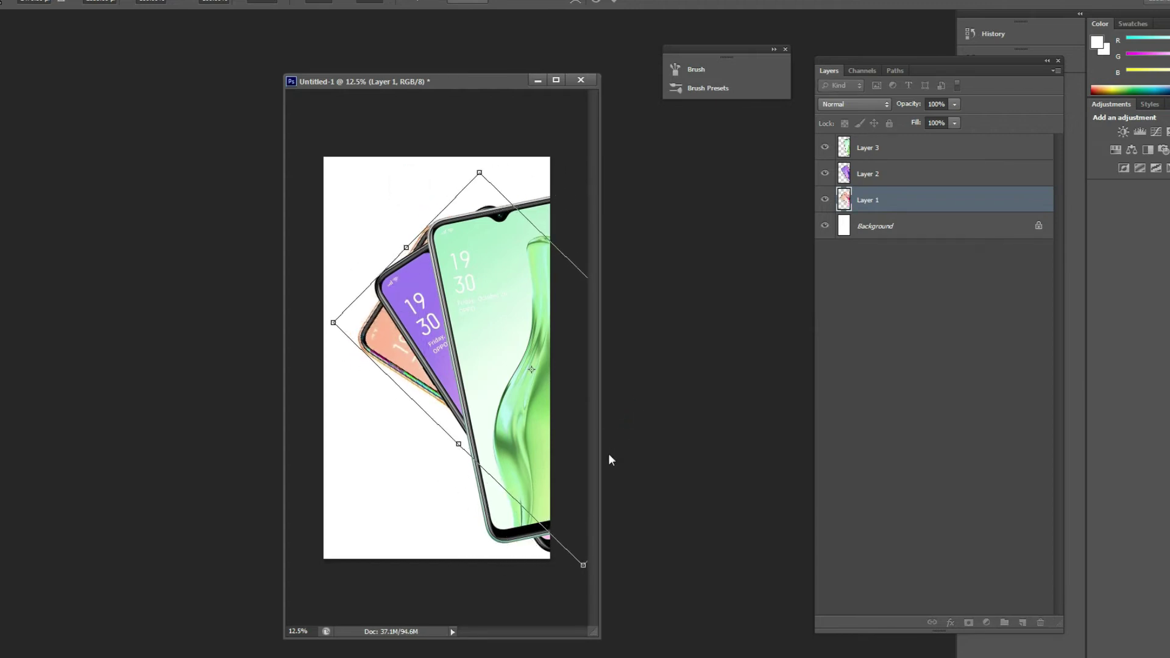
{"action": "left_click_drag", "start_coordinate": [564, 390], "coordinate": [556, 425]}
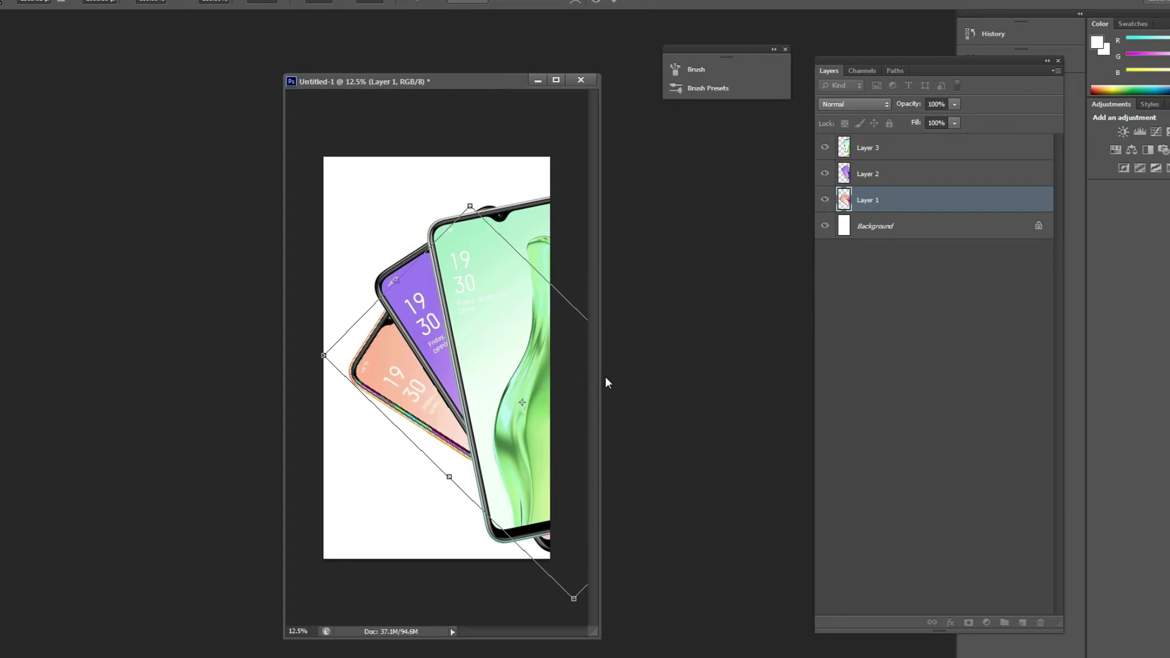
{"action": "left_click_drag", "start_coordinate": [598, 380], "coordinate": [784, 380]}
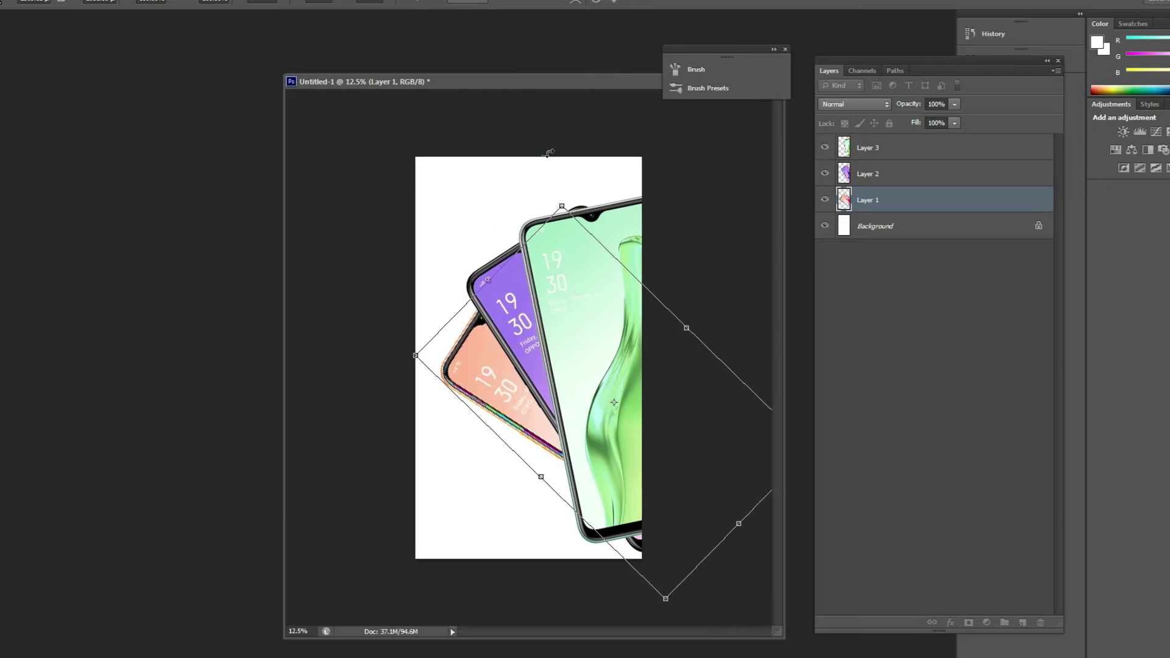
{"action": "left_click_drag", "start_coordinate": [548, 152], "coordinate": [607, 145]}
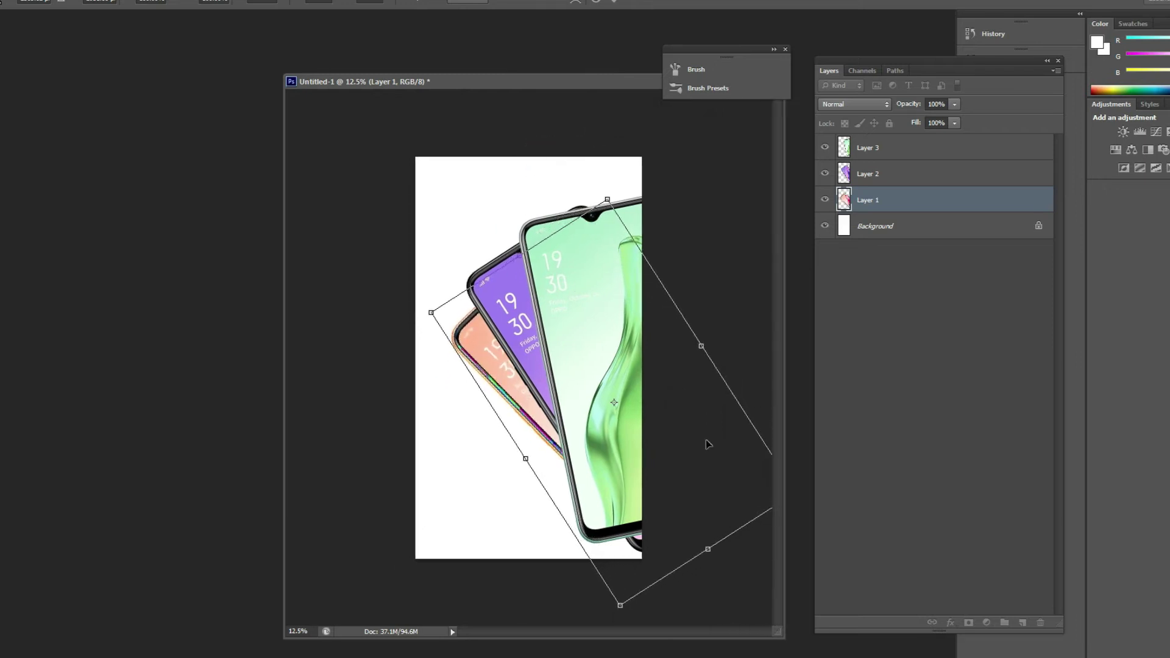
{"action": "left_click_drag", "start_coordinate": [707, 443], "coordinate": [699, 454]}
{"action": "key", "text": "shift+Left"}
{"action": "key", "text": "shift+Left"}
{"action": "key", "text": "shift+Left"}
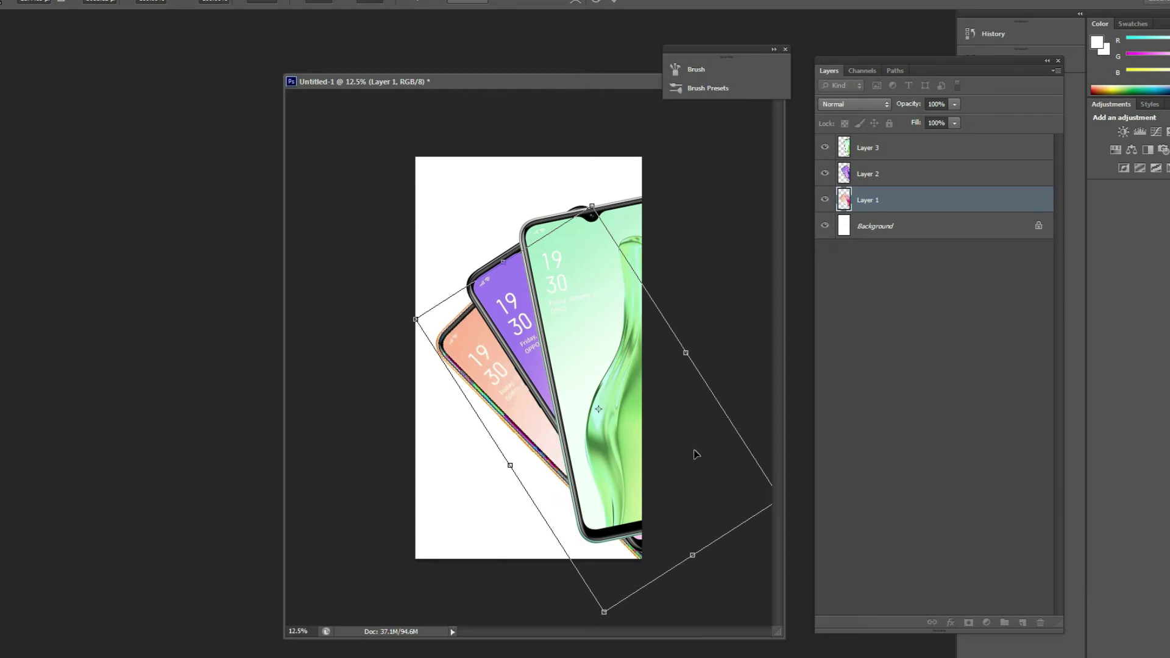
{"action": "key", "text": "Return"}
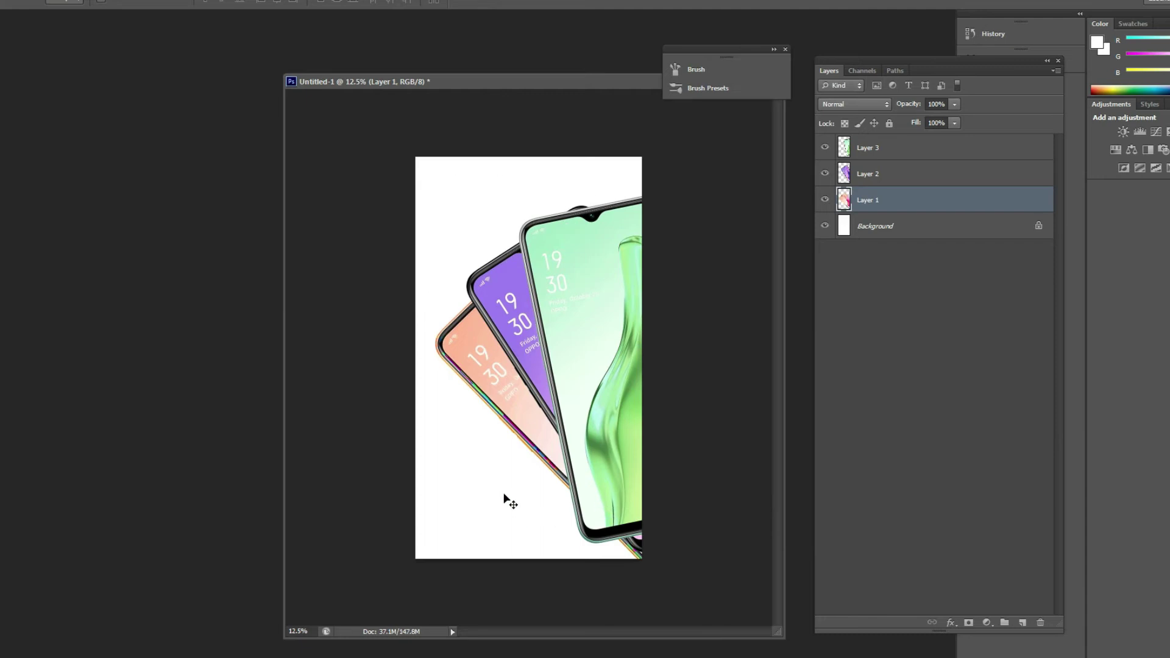
- Fill the Background with light grey #f1f2f2 (K 5), then reselect phone Layers 3 to 1
{"action": "left_click", "coordinate": [890, 230]}
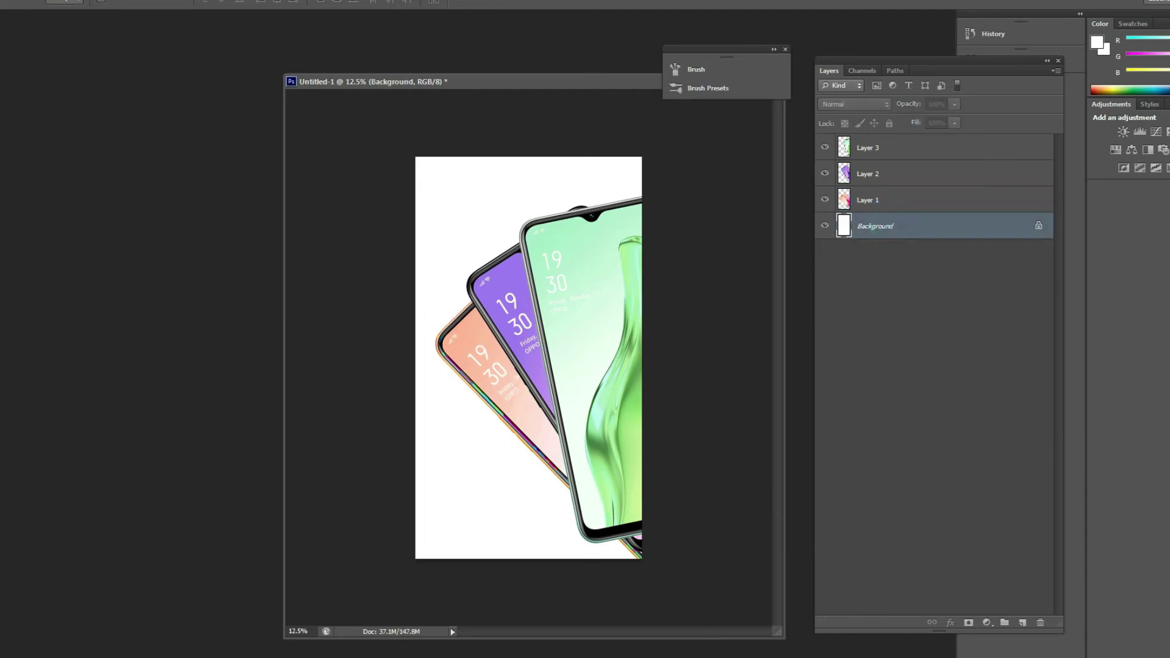
{"action": "left_click", "coordinate": [1096, 43]}
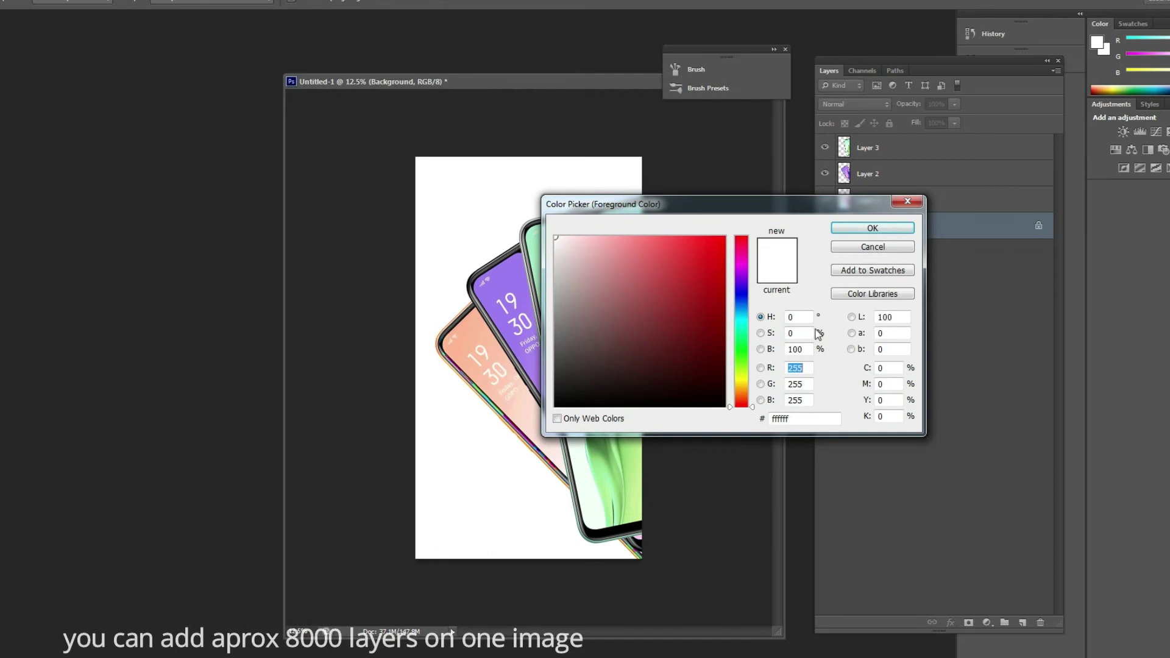
{"action": "left_click", "coordinate": [890, 416]}
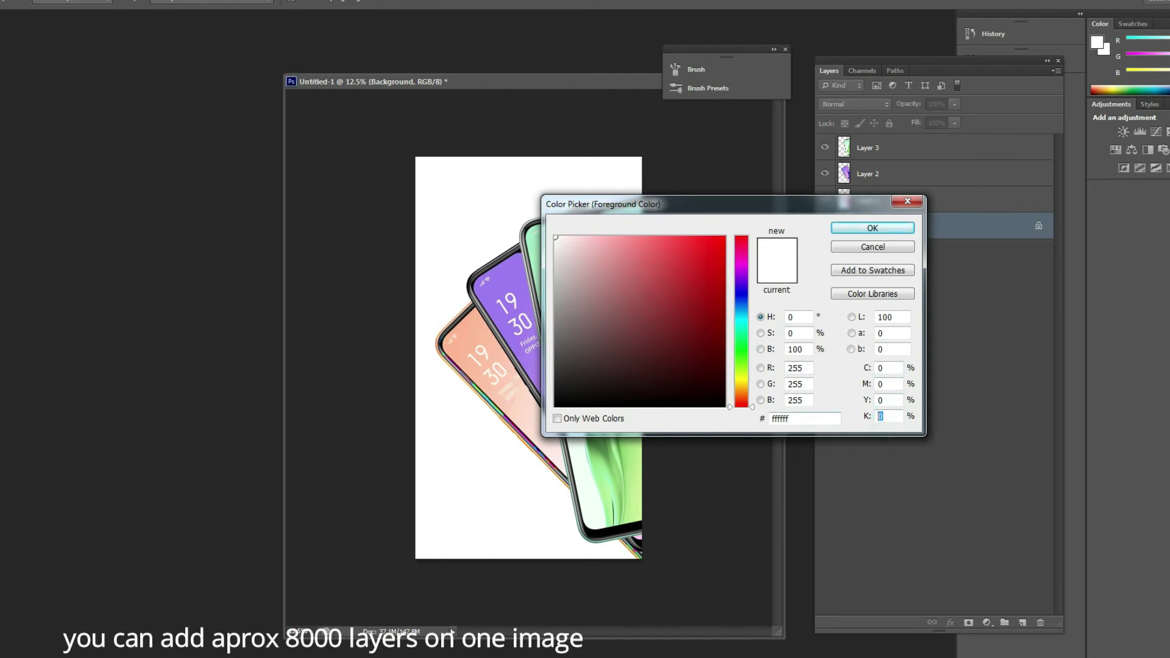
{"action": "type", "text": "5"}
{"action": "left_click", "coordinate": [871, 229]}
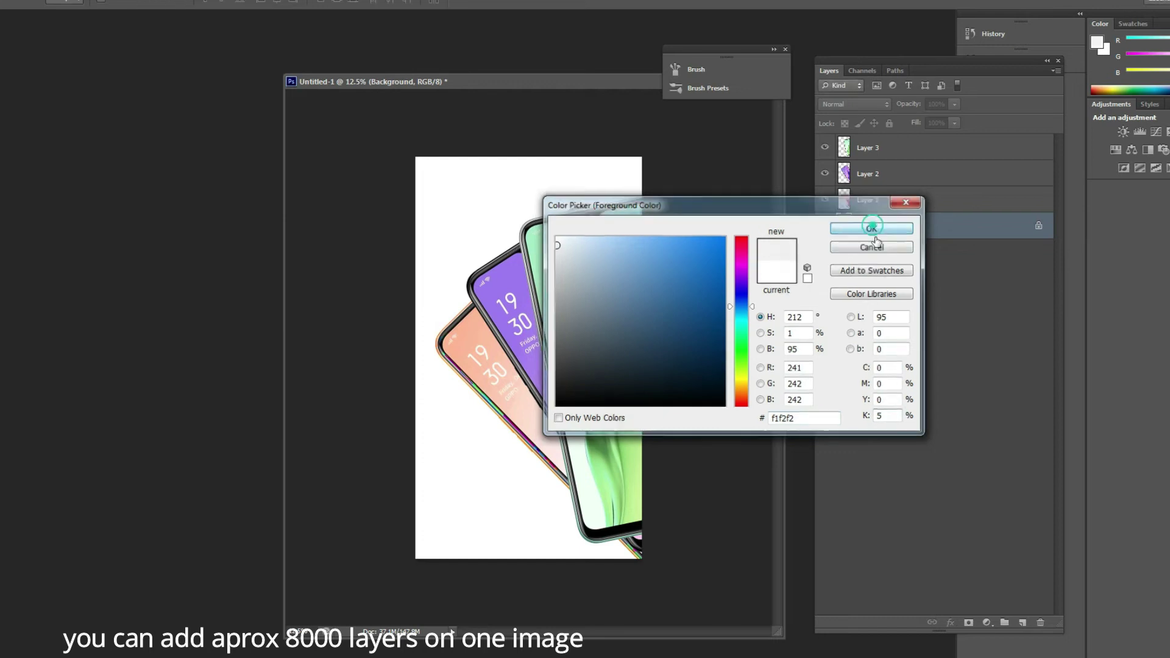
{"action": "left_click", "coordinate": [889, 231]}
{"action": "key", "text": "alt+BackSpace"}
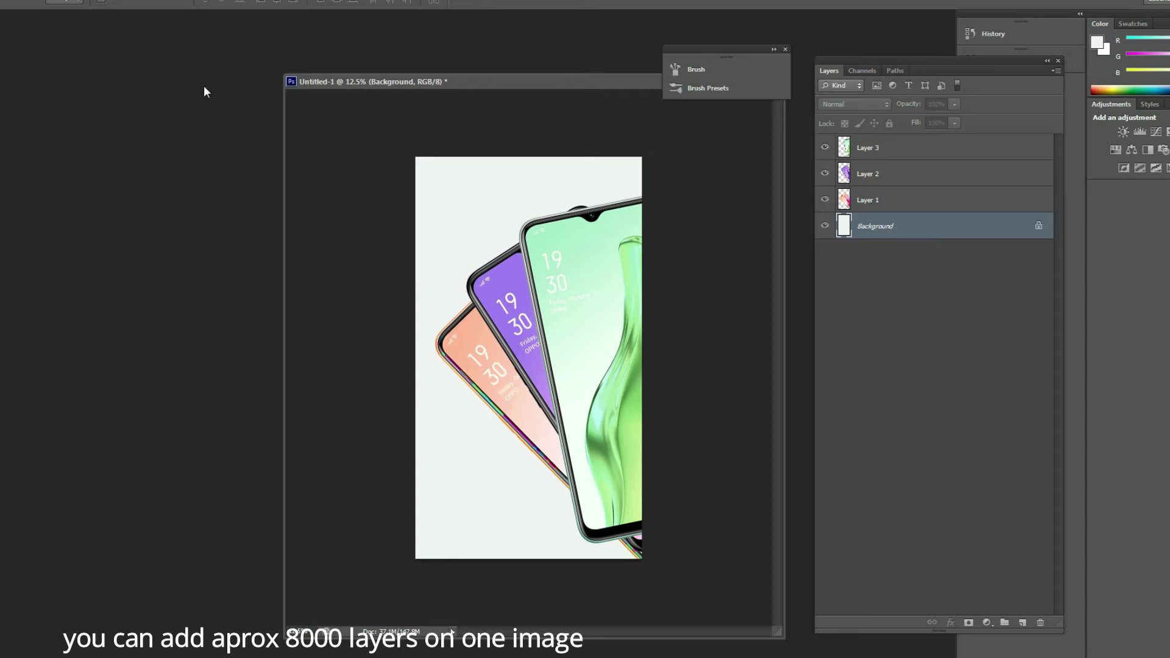
{"action": "left_click", "coordinate": [883, 151]}
{"action": "left_click", "coordinate": [892, 198], "text": "shift"}
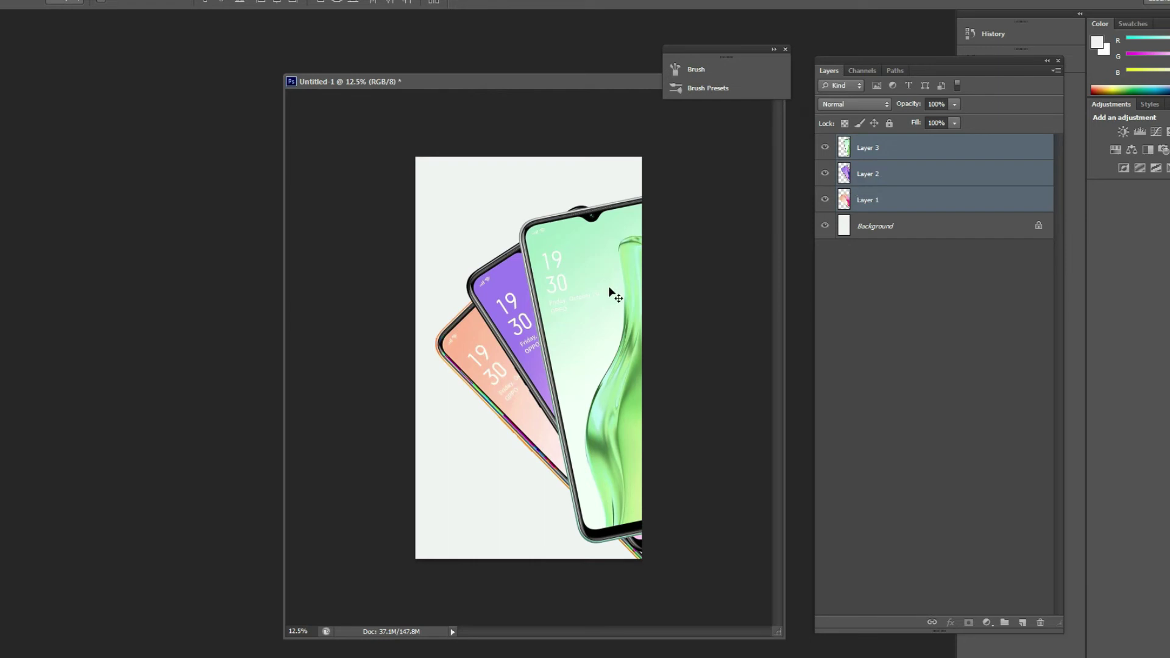
- Free-transform the three fanned phones and drag the top-left corner inward to shrink them
{"action": "key", "text": "ctrl+t"}
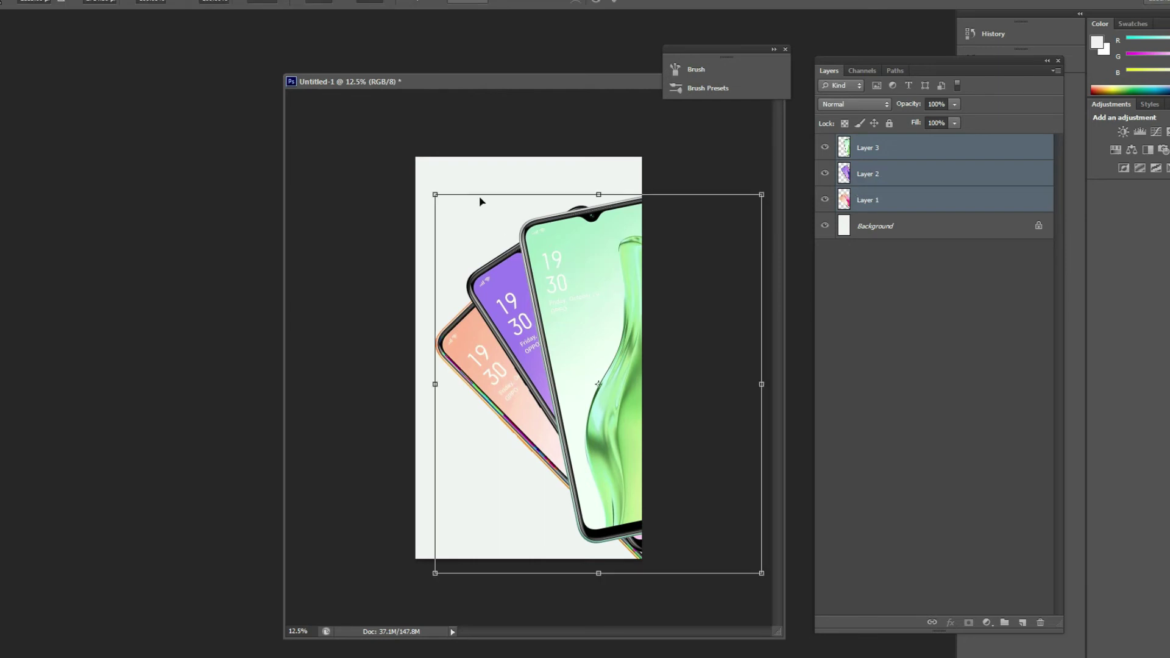
{"action": "left_click_drag", "start_coordinate": [435, 195], "coordinate": [452, 202]}
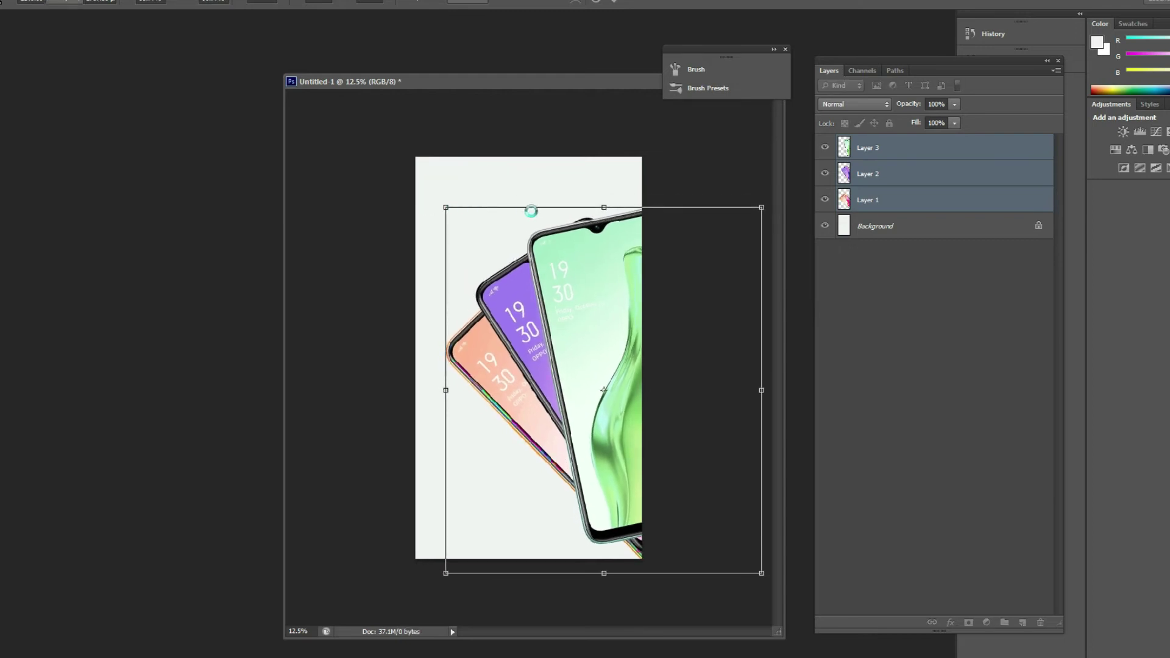
- Open logo.png and copy the logo into the poster as a new layer
{"action": "key", "text": "Return"}
{"action": "key", "text": "ctrl+o"}
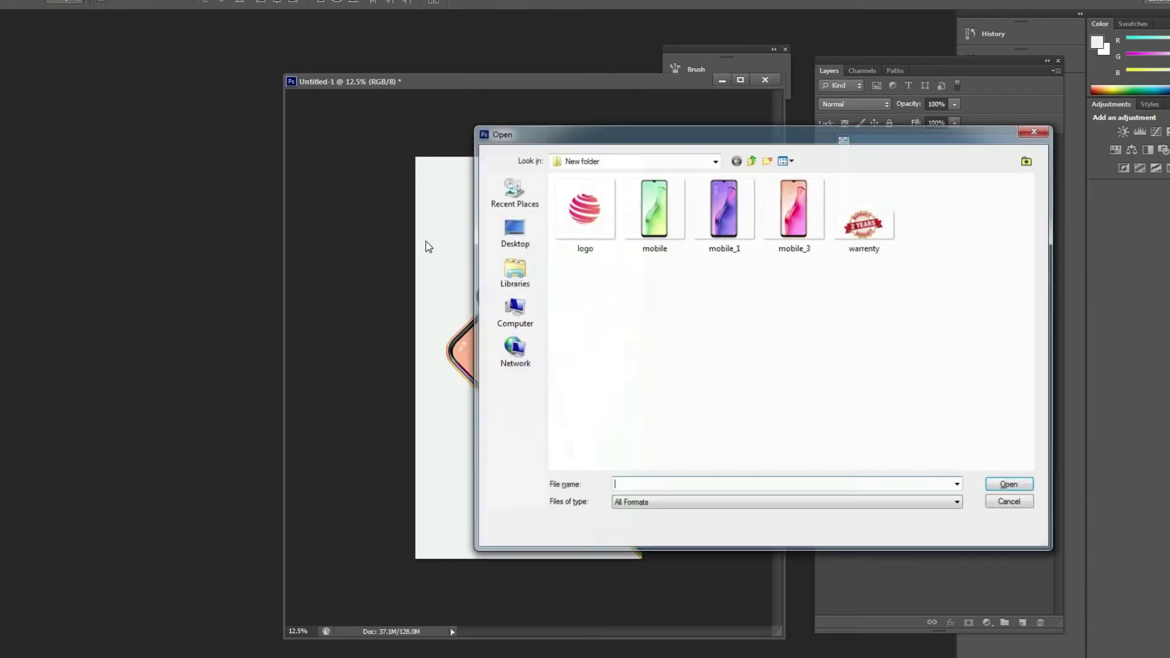
{"action": "left_click", "coordinate": [594, 225]}
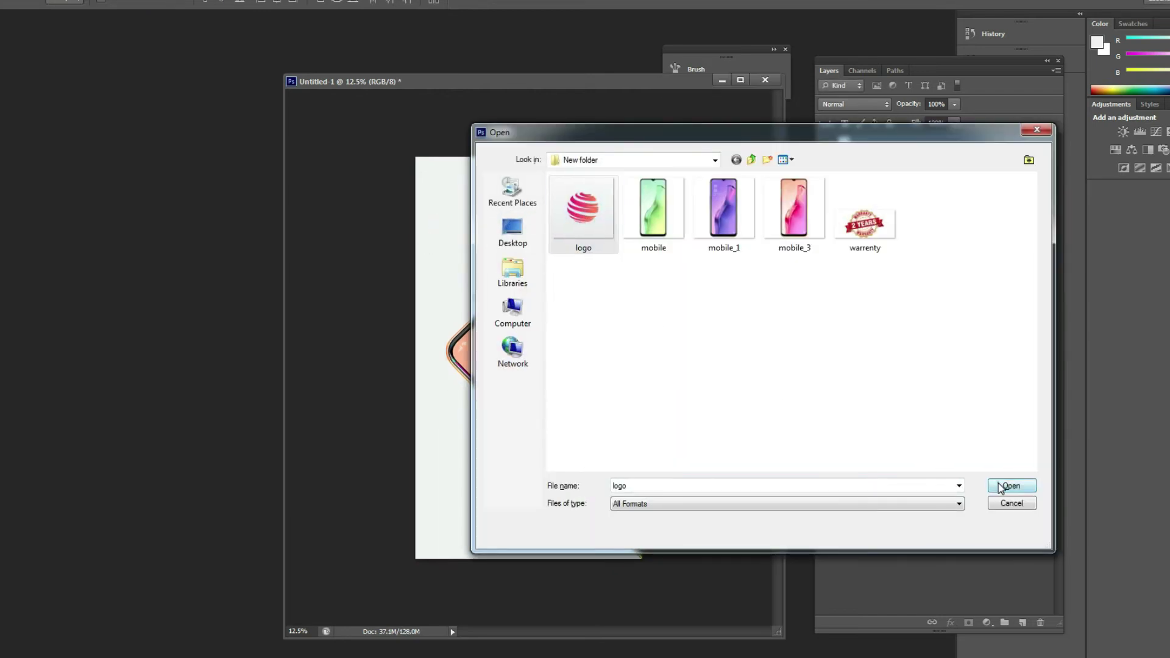
{"action": "left_click", "coordinate": [999, 486]}
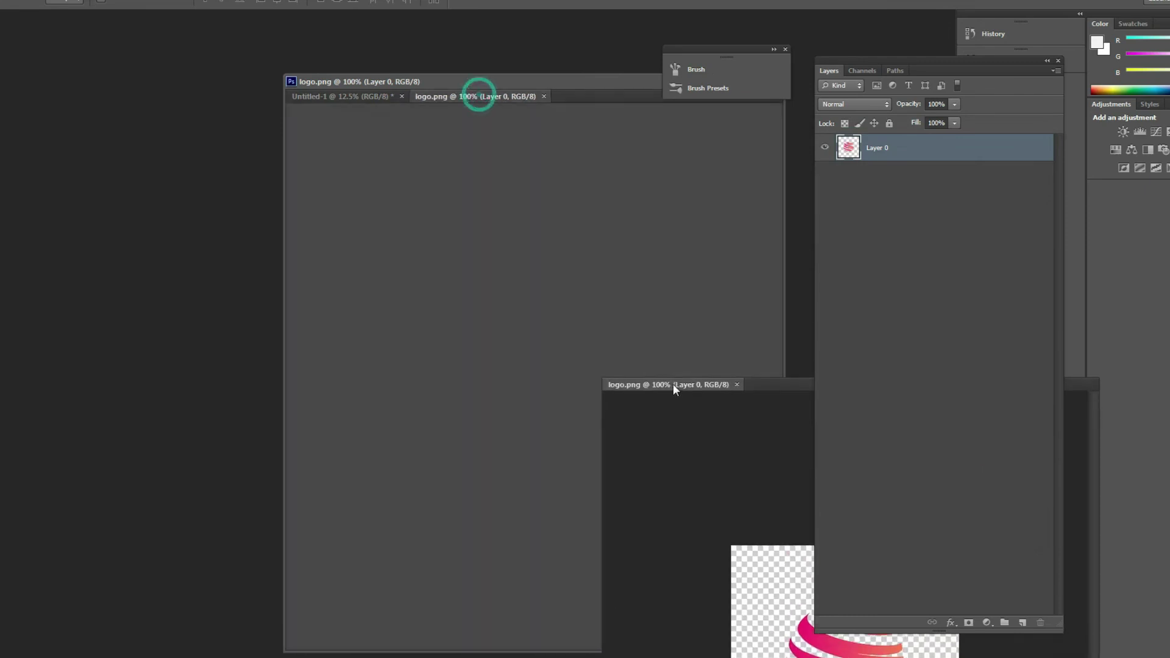
{"action": "left_click_drag", "start_coordinate": [479, 97], "coordinate": [670, 369]}
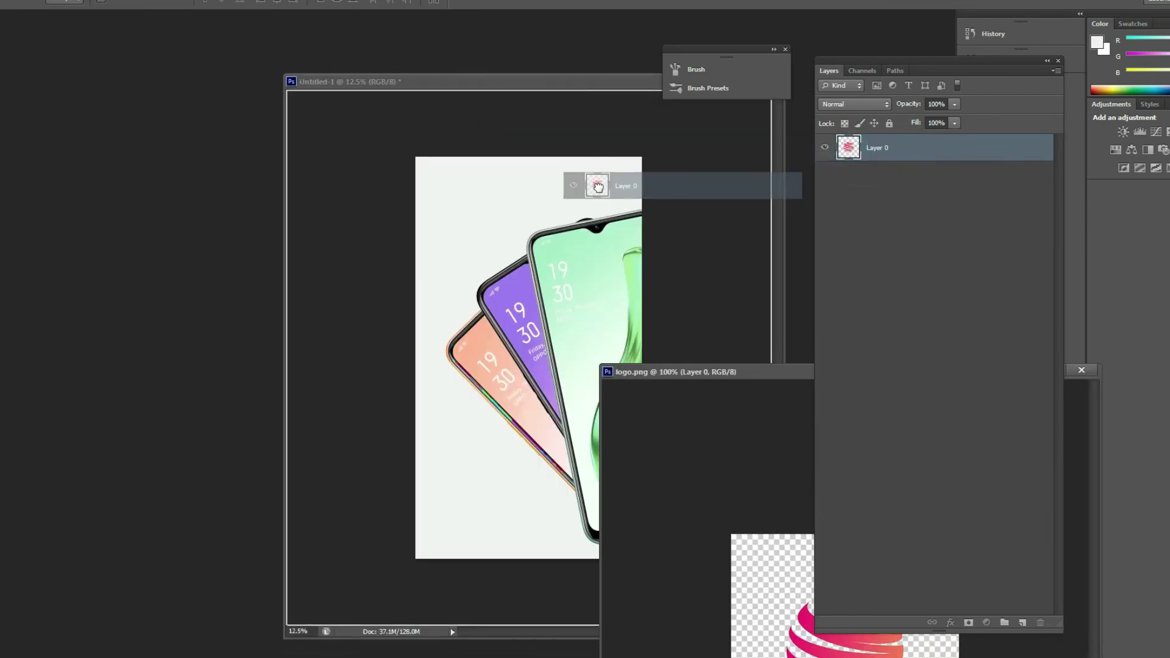
{"action": "left_click_drag", "start_coordinate": [855, 153], "coordinate": [602, 191]}
- Scale the logo small and position it in the poster's top-left corner
{"action": "key", "text": "ctrl+t"}
{"action": "left_click_drag", "start_coordinate": [611, 178], "coordinate": [633, 156]}
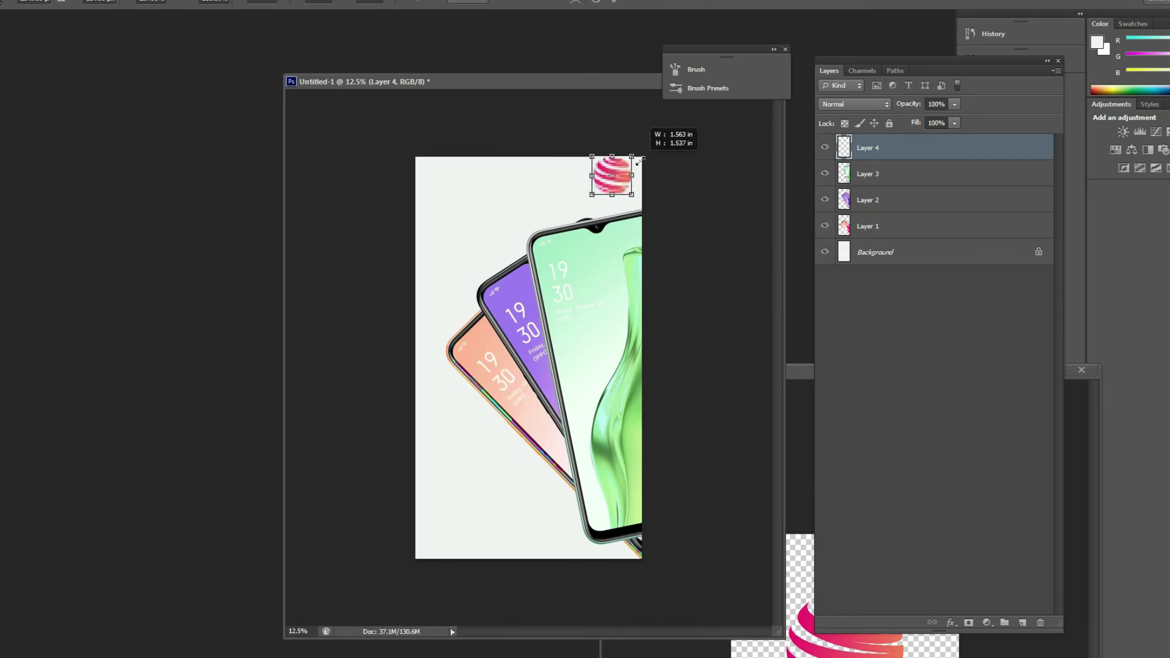
{"action": "key", "text": "Return"}
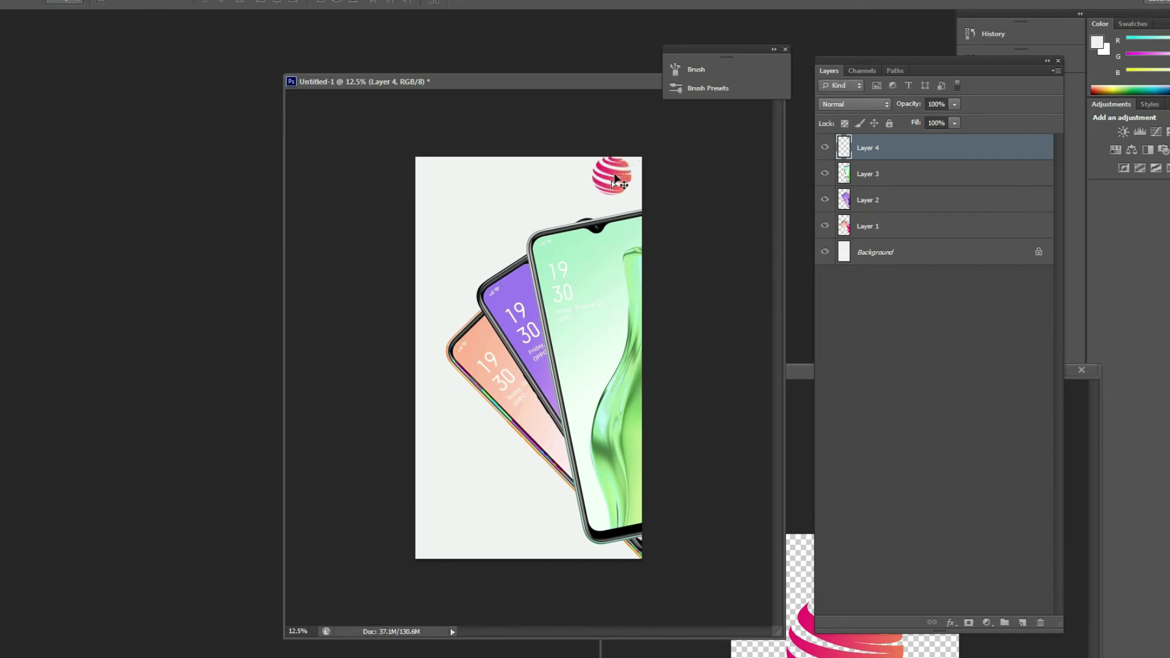
{"action": "mouse_move", "coordinate": [612, 180]}
{"action": "left_mouse_down"}
{"action": "mouse_move", "coordinate": [603, 191]}
{"action": "mouse_move", "coordinate": [451, 195]}
{"action": "mouse_move", "coordinate": [451, 186]}
{"action": "left_mouse_up"}
{"action": "key", "text": "ctrl+t"}
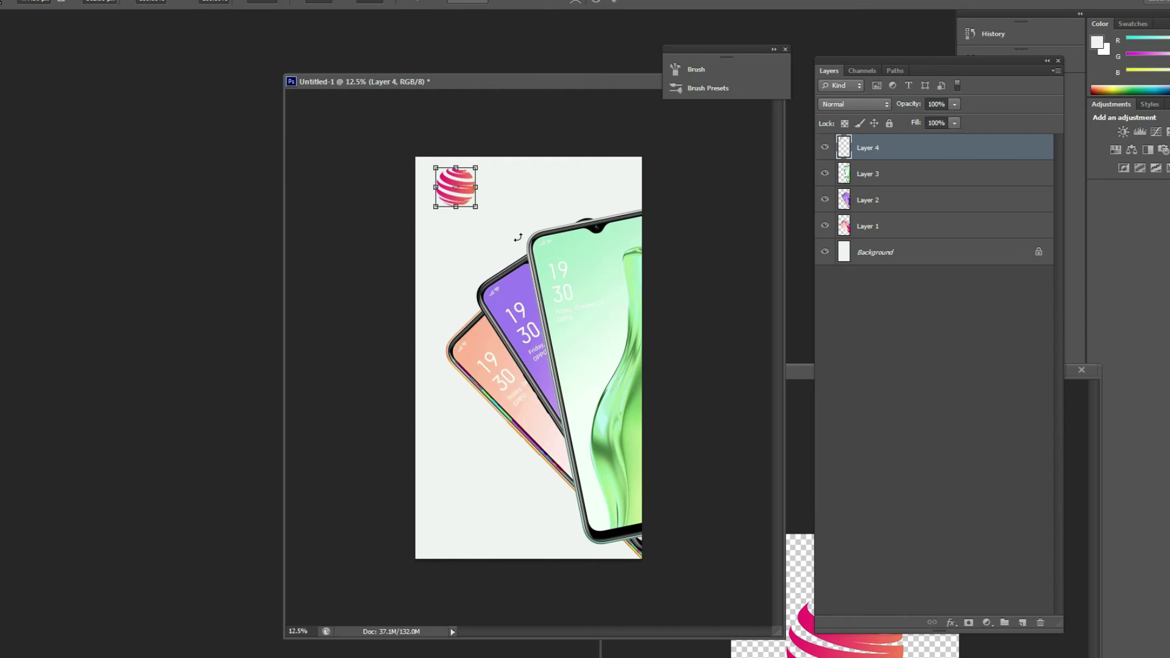
{"action": "left_click_drag", "start_coordinate": [475, 207], "coordinate": [467, 200]}
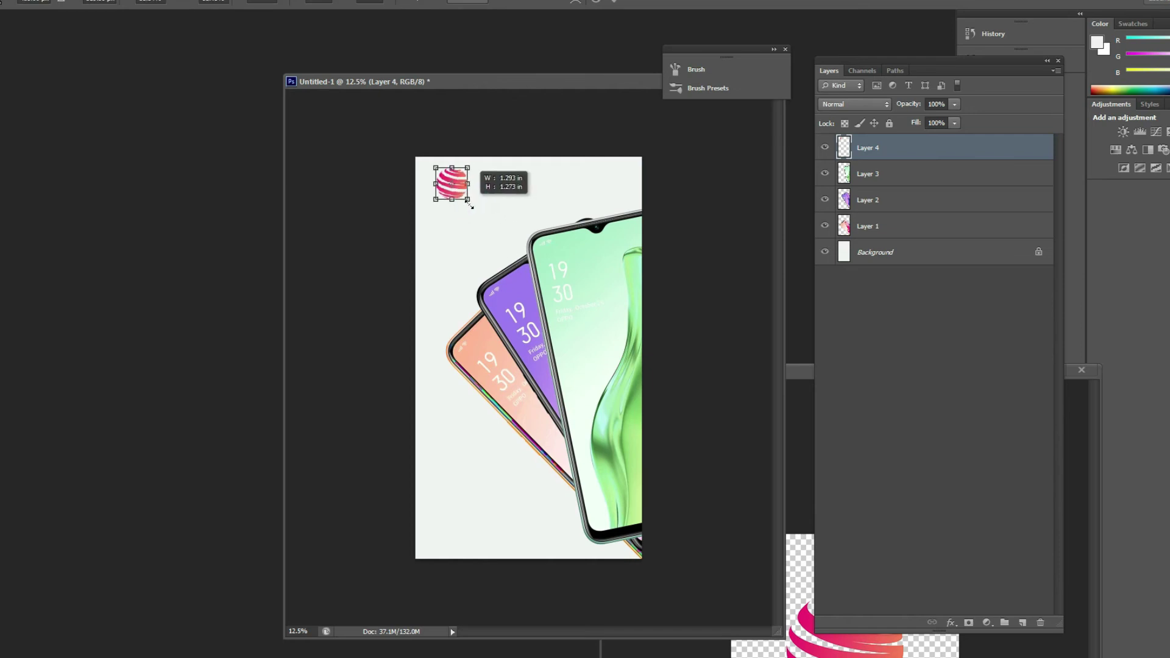
{"action": "key", "text": "Return"}
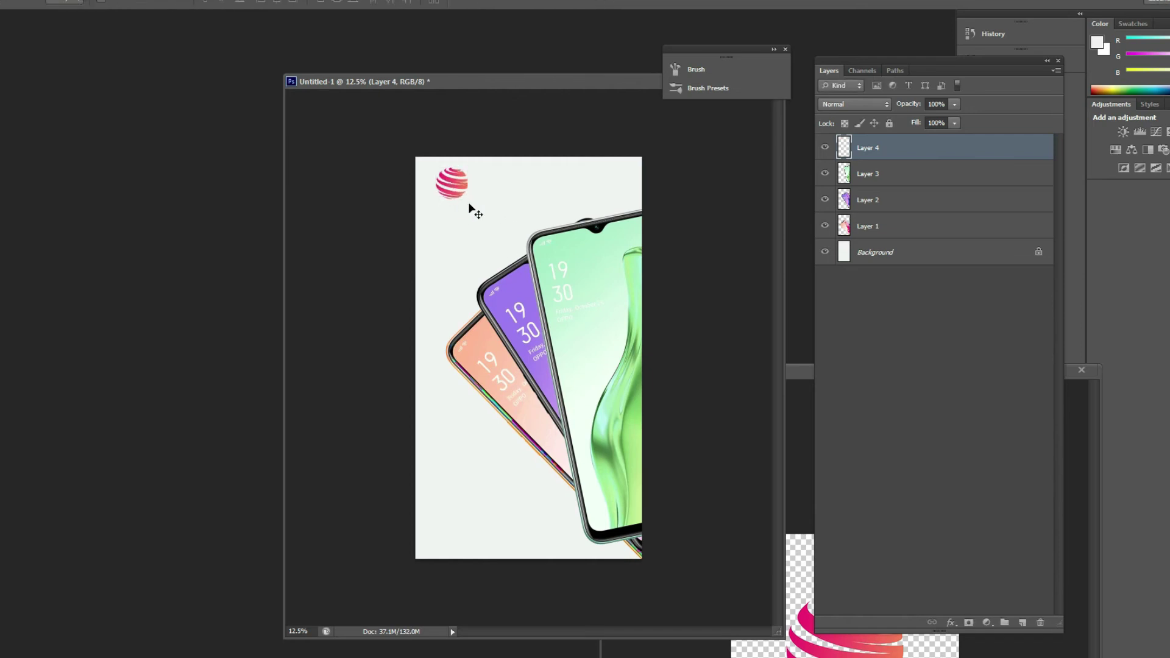
{"action": "key", "text": "Down"}
{"action": "key", "text": "Down"}
{"action": "key", "text": "Left"}
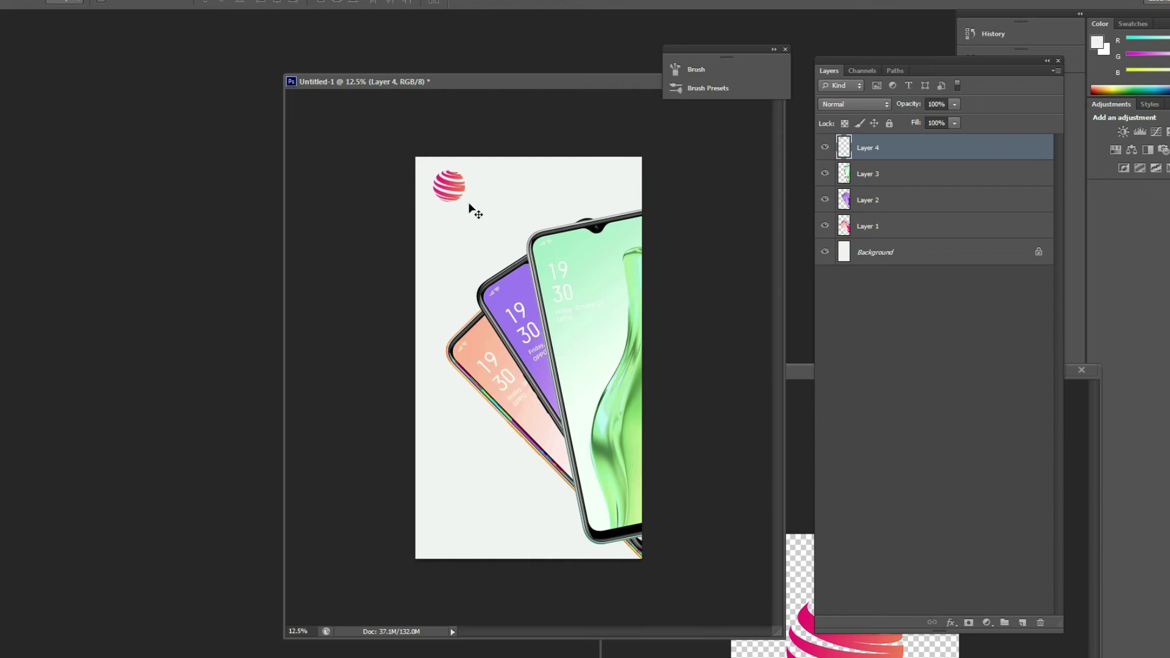
- Close the logo.png document
{"action": "left_click", "coordinate": [799, 404]}
{"action": "left_click_drag", "start_coordinate": [799, 371], "coordinate": [510, 306]}
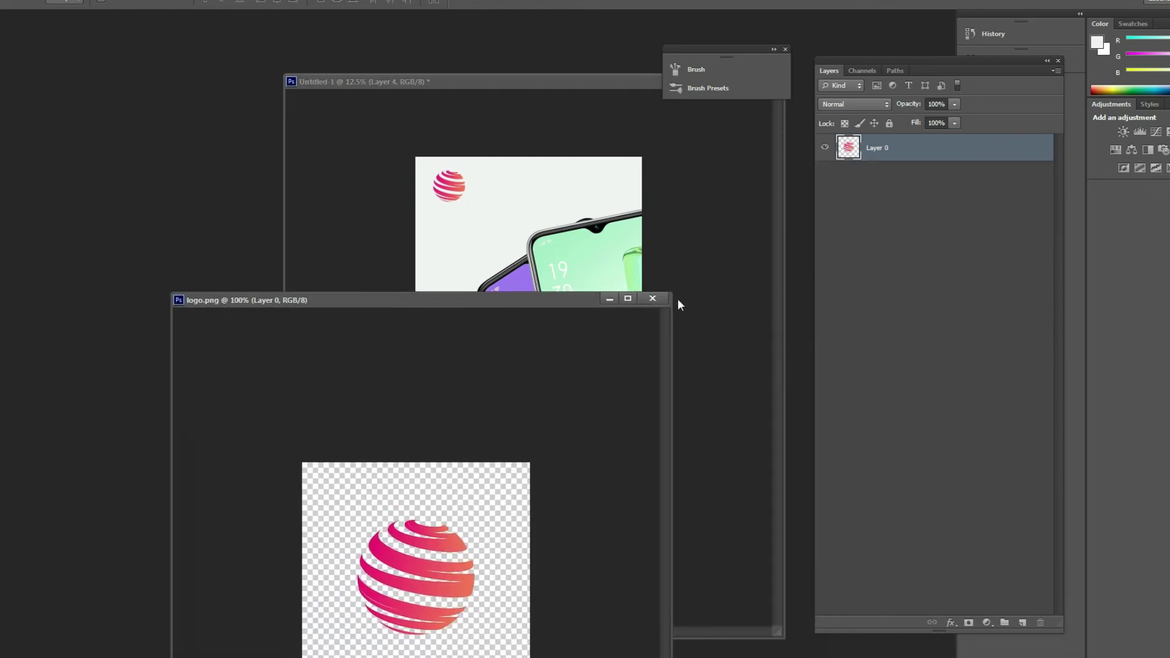
{"action": "left_click", "coordinate": [656, 298]}
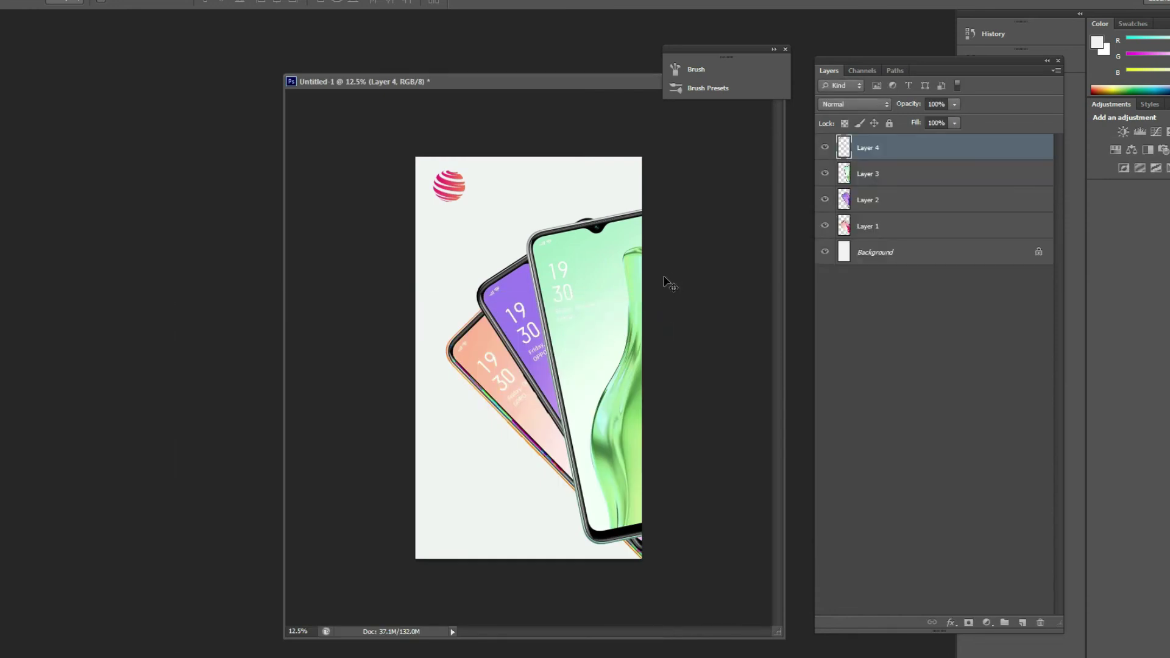
- Open warrenty.png and copy the warranty badge onto the poster's lower left
{"action": "key", "text": "ctrl+o"}
{"action": "left_click", "coordinate": [860, 219]}
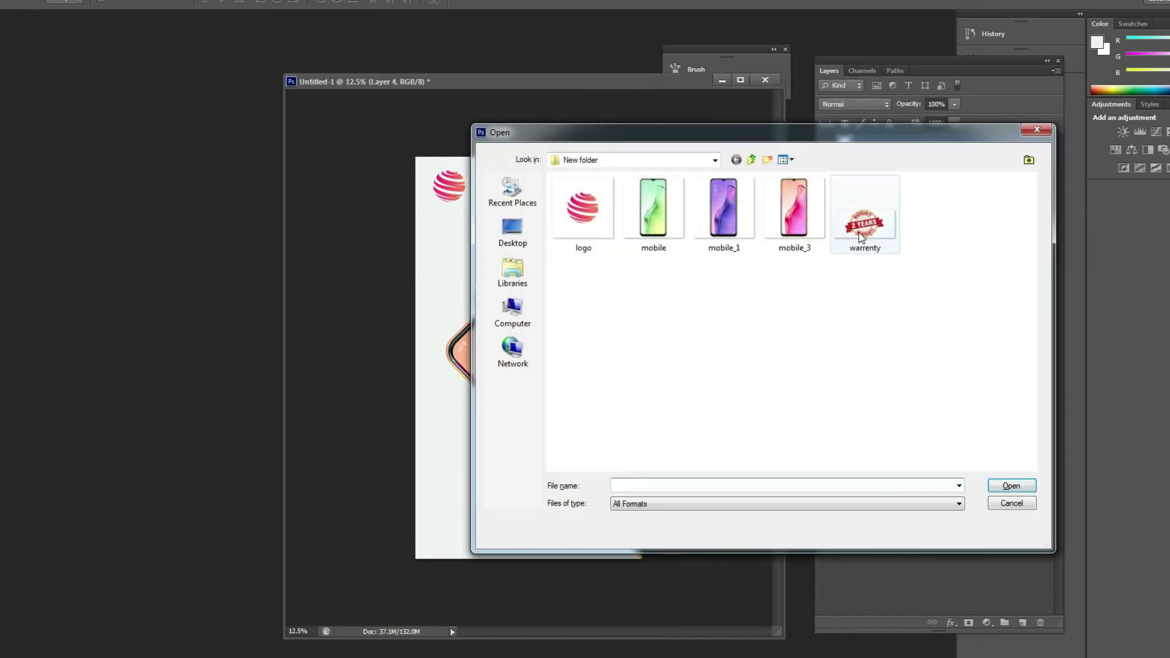
{"action": "left_click", "coordinate": [1010, 486]}
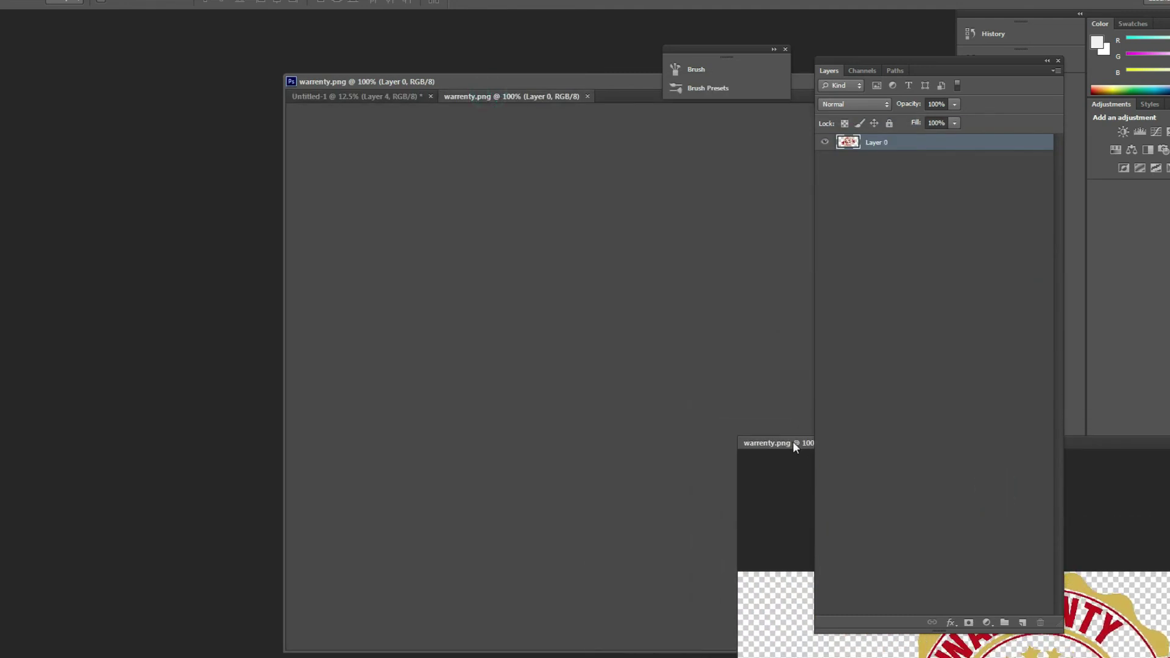
{"action": "left_click_drag", "start_coordinate": [487, 97], "coordinate": [793, 441]}
{"action": "mouse_move", "coordinate": [859, 147]}
{"action": "left_mouse_down"}
{"action": "mouse_move", "coordinate": [579, 516]}
{"action": "mouse_move", "coordinate": [598, 555]}
{"action": "left_mouse_up"}
- Scale the badge and settle it in the bottom-left corner
{"action": "key", "text": "ctrl+t"}
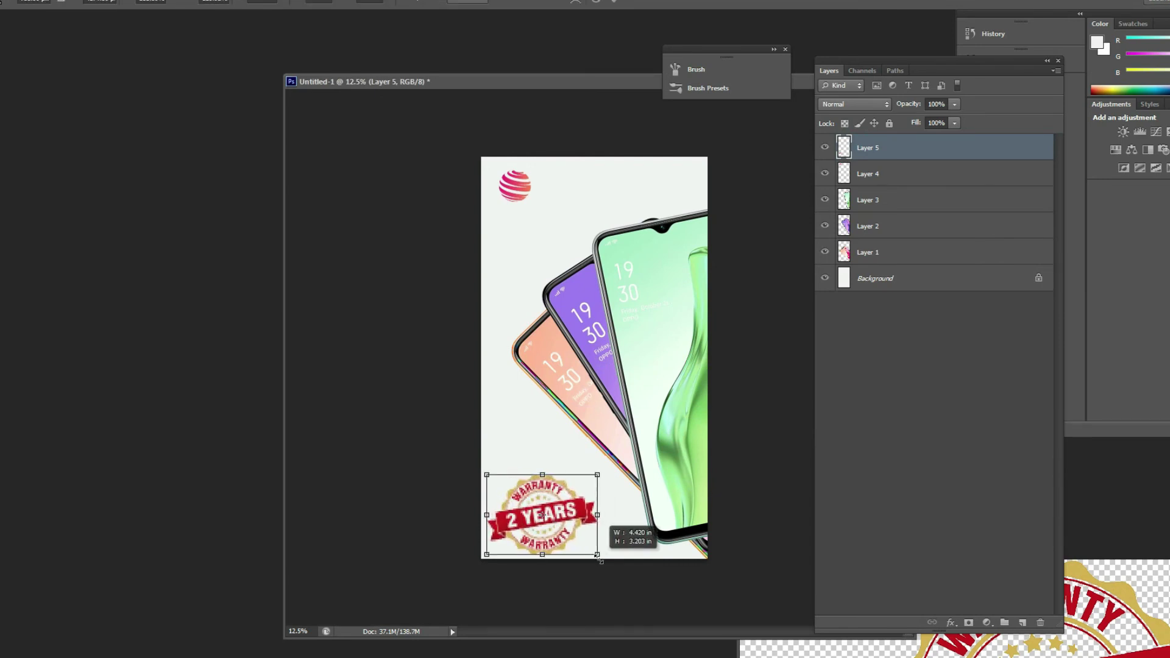
{"action": "key", "text": "Return"}
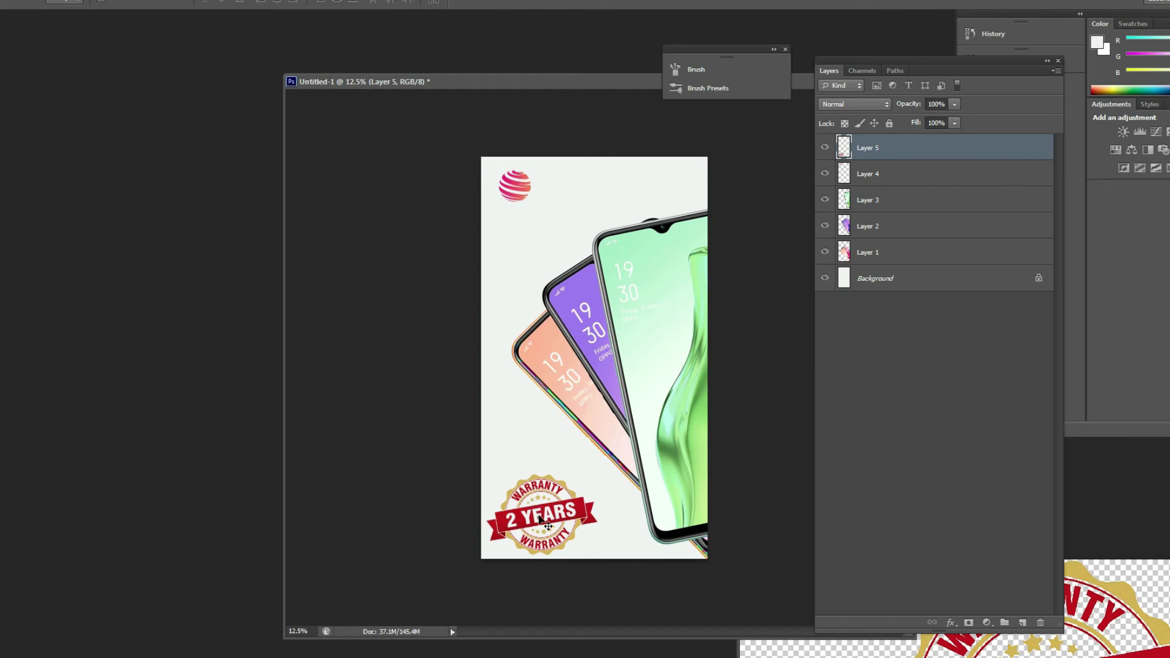
{"action": "left_click_drag", "start_coordinate": [539, 518], "coordinate": [537, 507]}
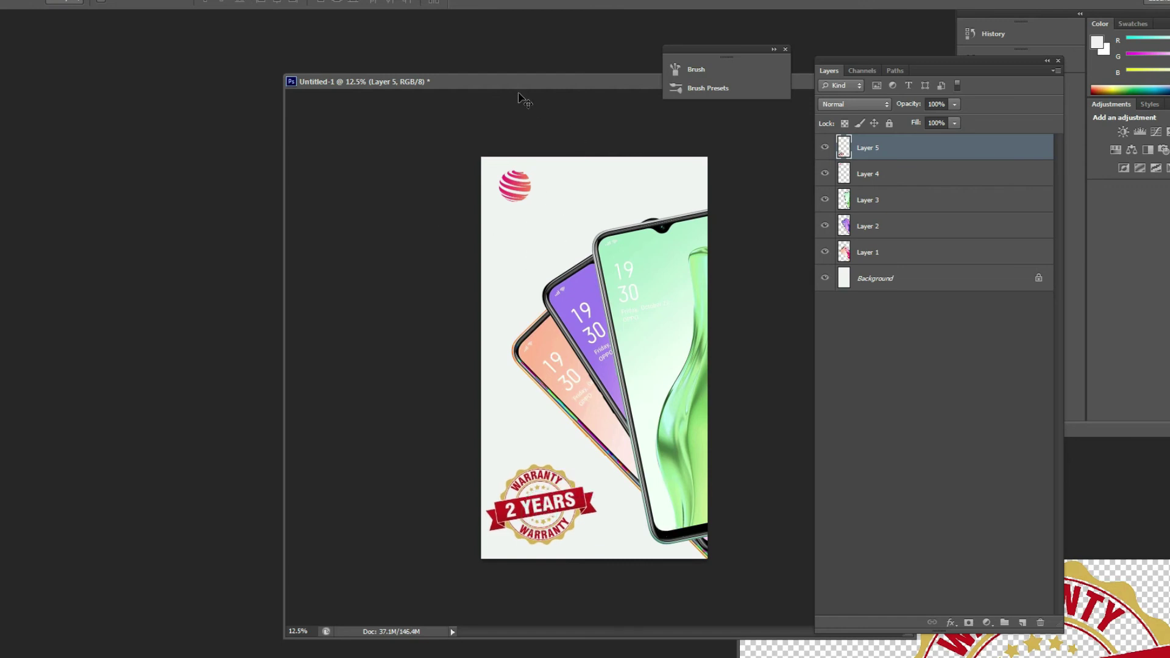
- Close the warrenty.png document
{"action": "left_click_drag", "start_coordinate": [525, 82], "coordinate": [369, 82]}
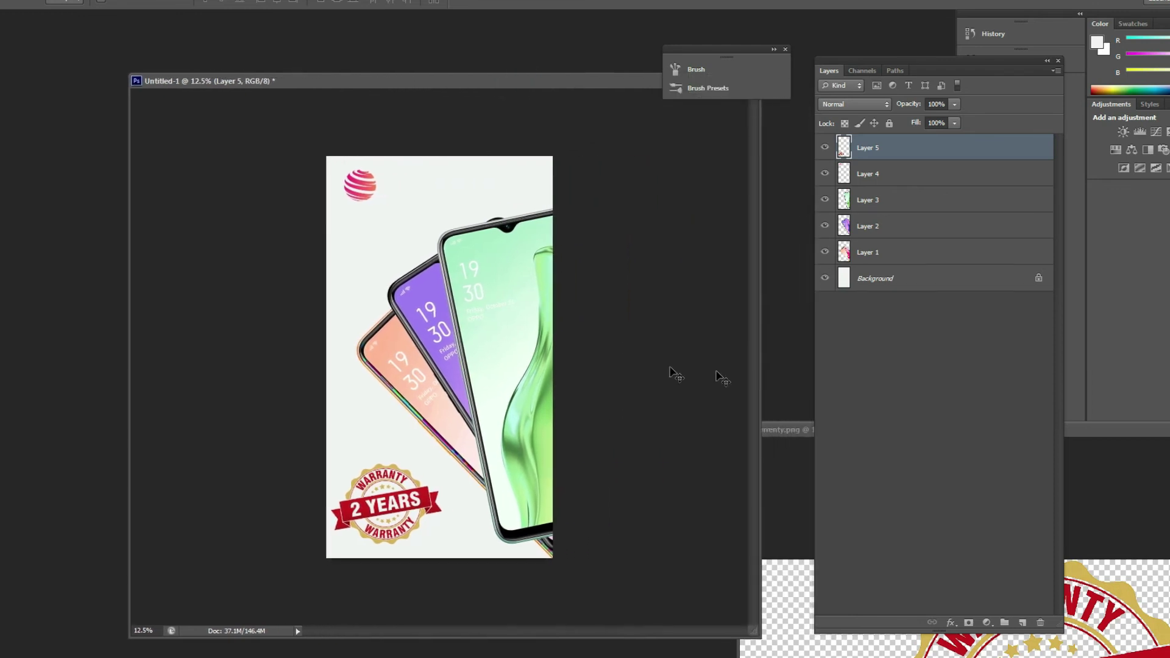
{"action": "double_click", "coordinate": [787, 429]}
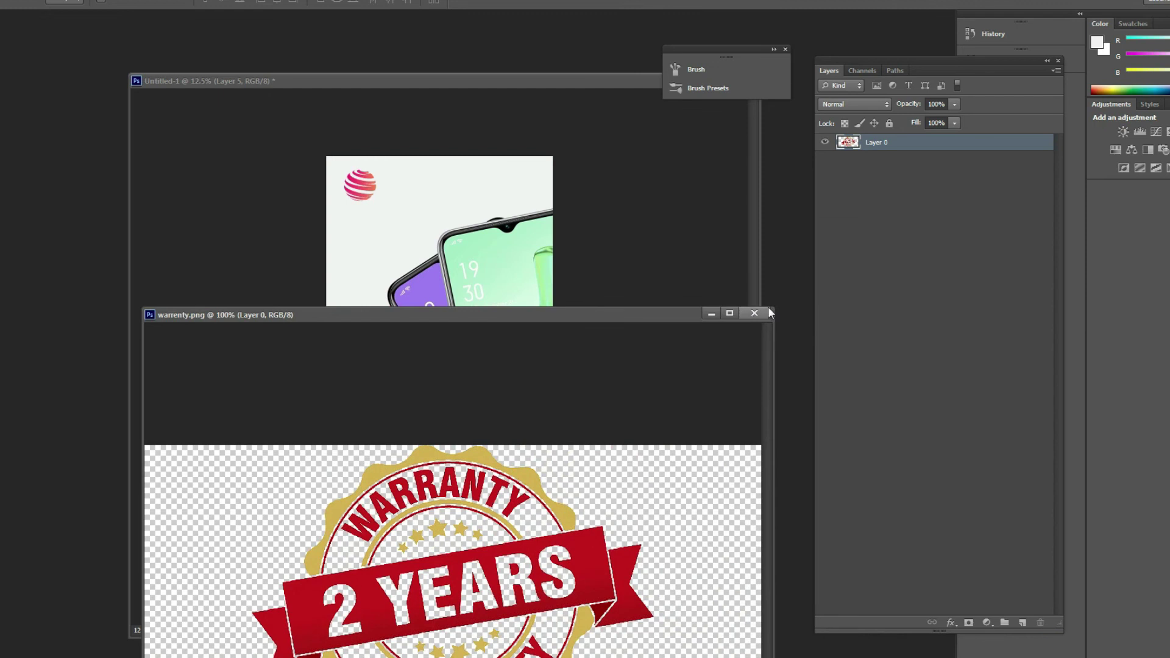
{"action": "left_click", "coordinate": [754, 312]}
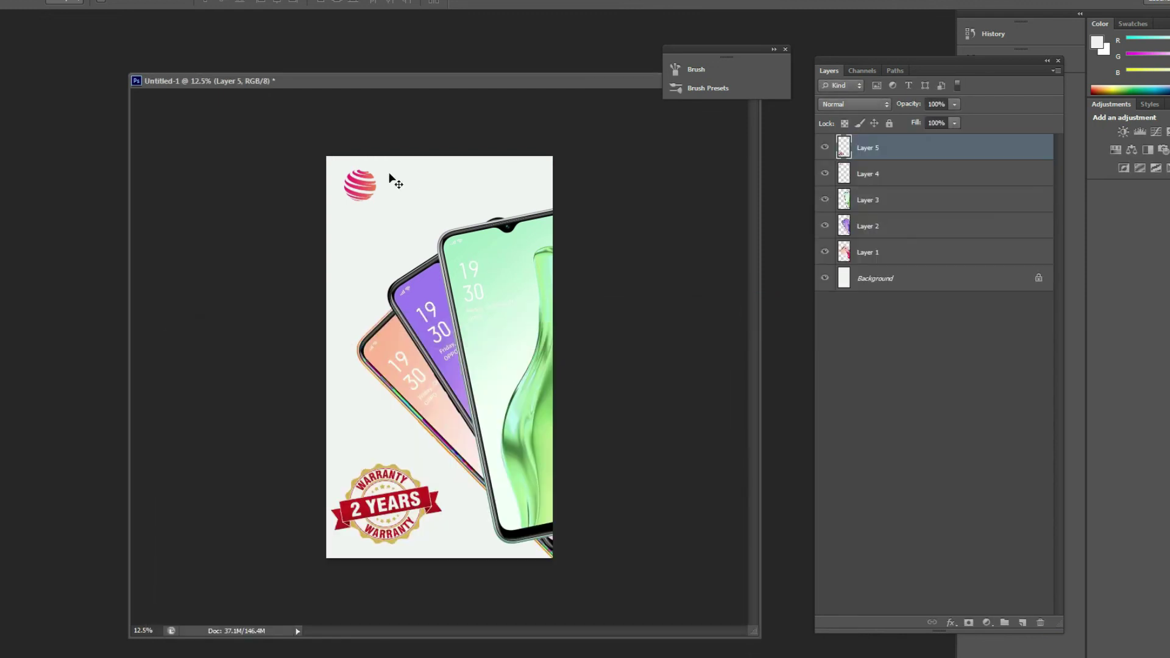
- Group phone Layers 1–3 and name the group Mobile
{"action": "left_click", "coordinate": [908, 251]}
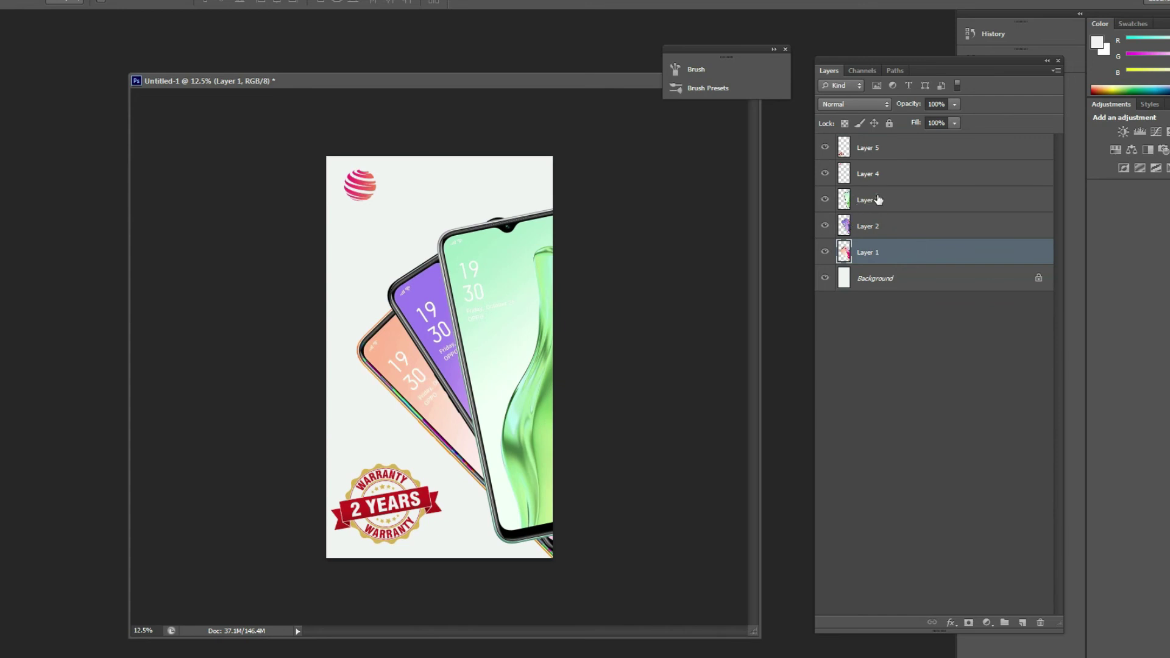
{"action": "left_click", "coordinate": [878, 199]}
{"action": "left_click", "coordinate": [877, 223], "text": "ctrl"}
{"action": "left_click", "coordinate": [881, 247], "text": "ctrl"}
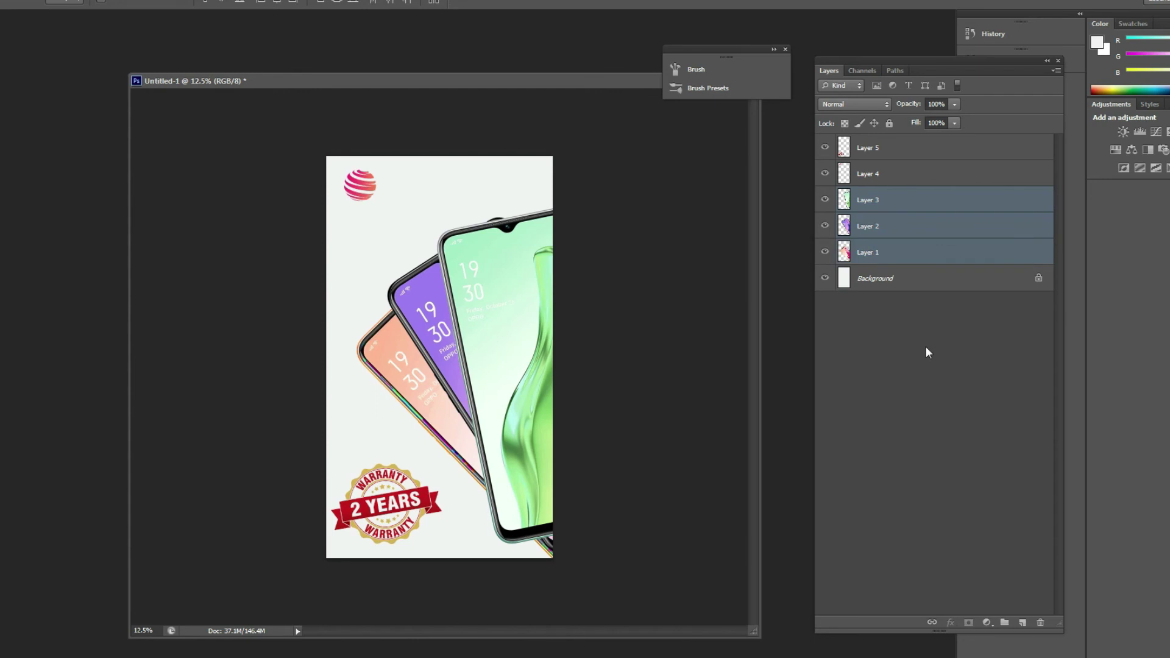
{"action": "left_click", "coordinate": [1006, 625]}
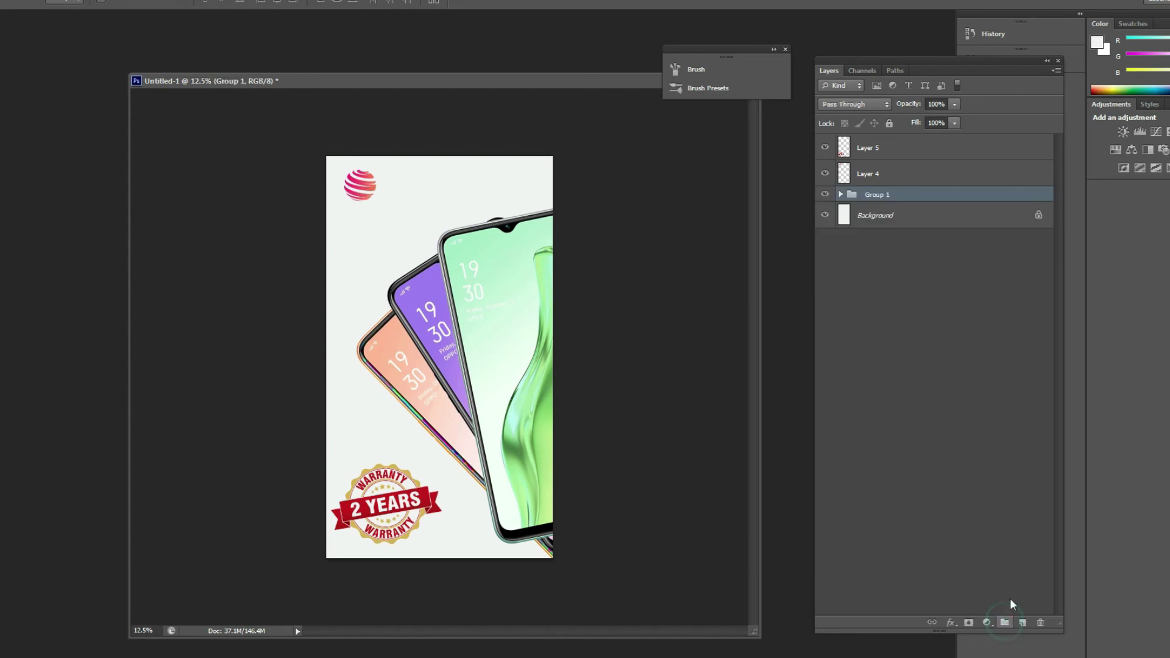
{"action": "double_click", "coordinate": [883, 195]}
{"action": "type", "text": "Mobile"}
{"action": "left_click", "coordinate": [945, 302]}
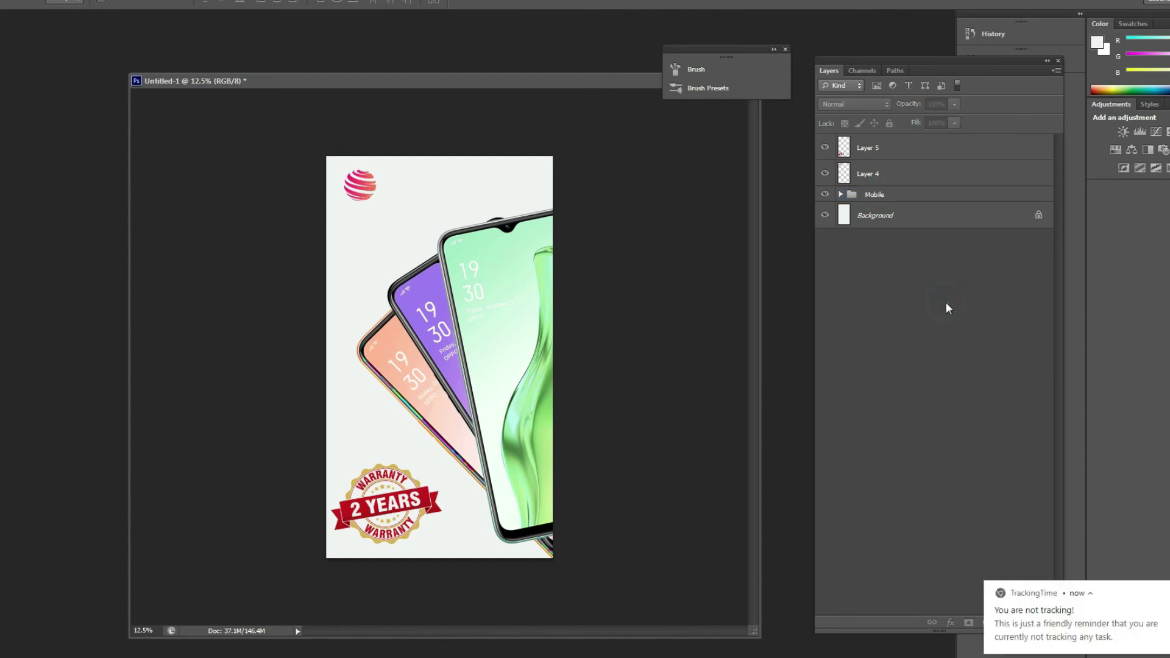
- Rename Layer 4 to Logo and Layer 5 to Warrenty
{"action": "left_click", "coordinate": [824, 174]}
{"action": "double_click", "coordinate": [868, 174]}
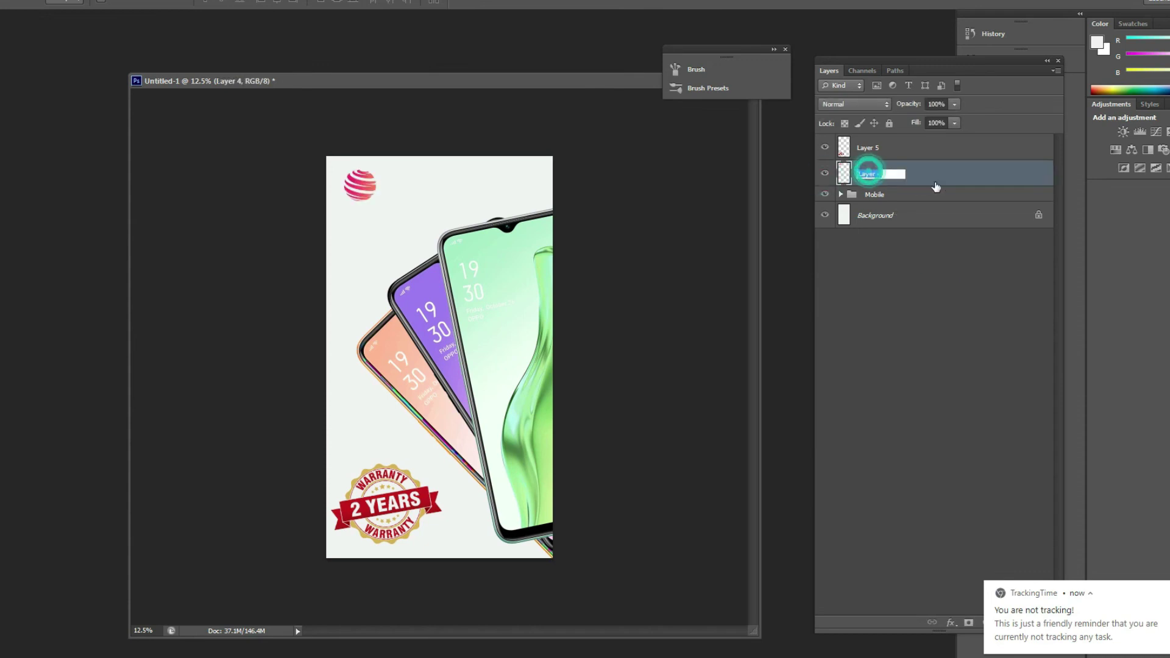
{"action": "type", "text": "Logo"}
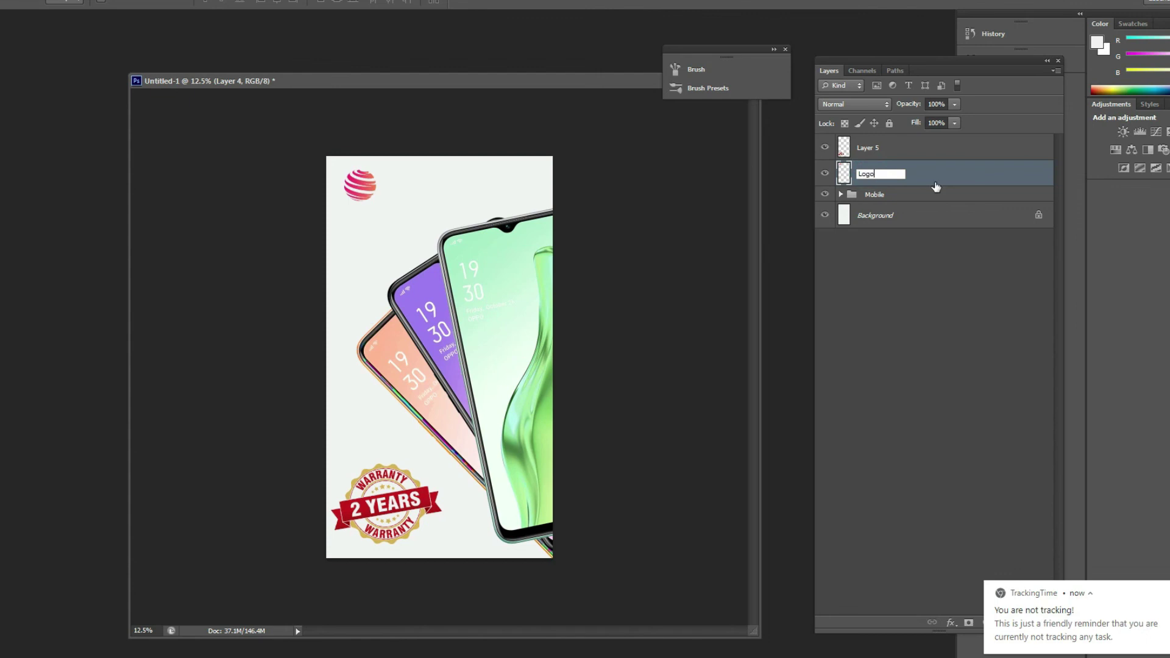
{"action": "left_click", "coordinate": [911, 288]}
{"action": "left_click", "coordinate": [824, 147]}
{"action": "double_click", "coordinate": [868, 148]}
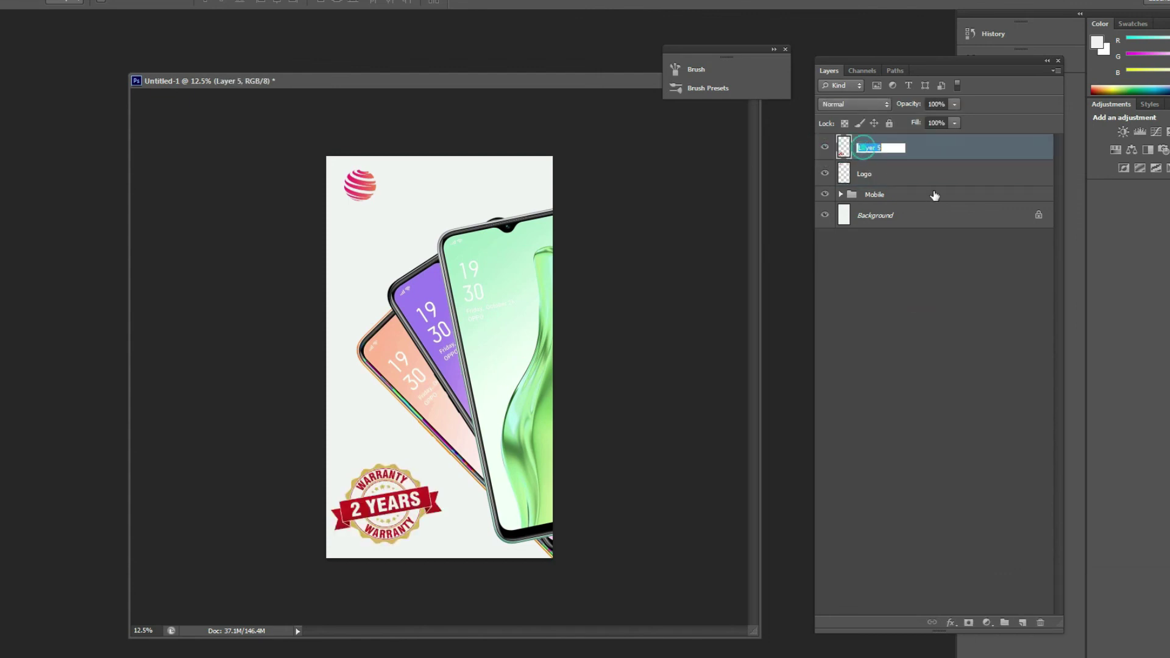
{"action": "type", "text": "Warrenty"}
{"action": "left_click", "coordinate": [931, 284]}
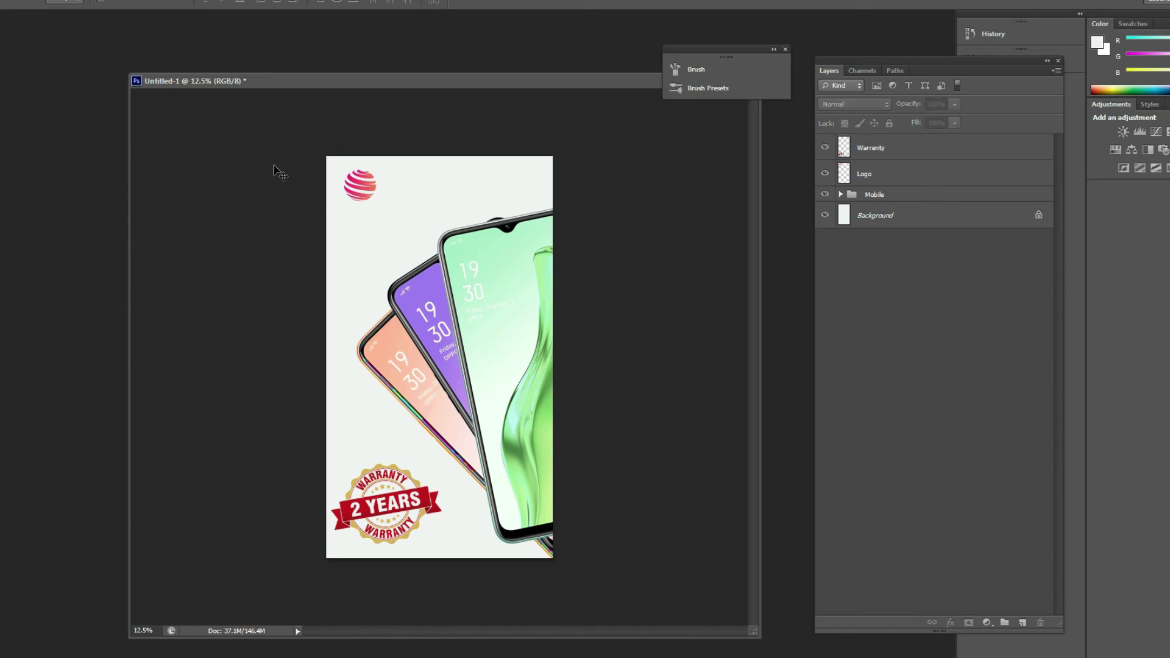
- Save the poster as Basic_01 in Photoshop PSD format into New folder
{"action": "left_click", "coordinate": [9, 0]}
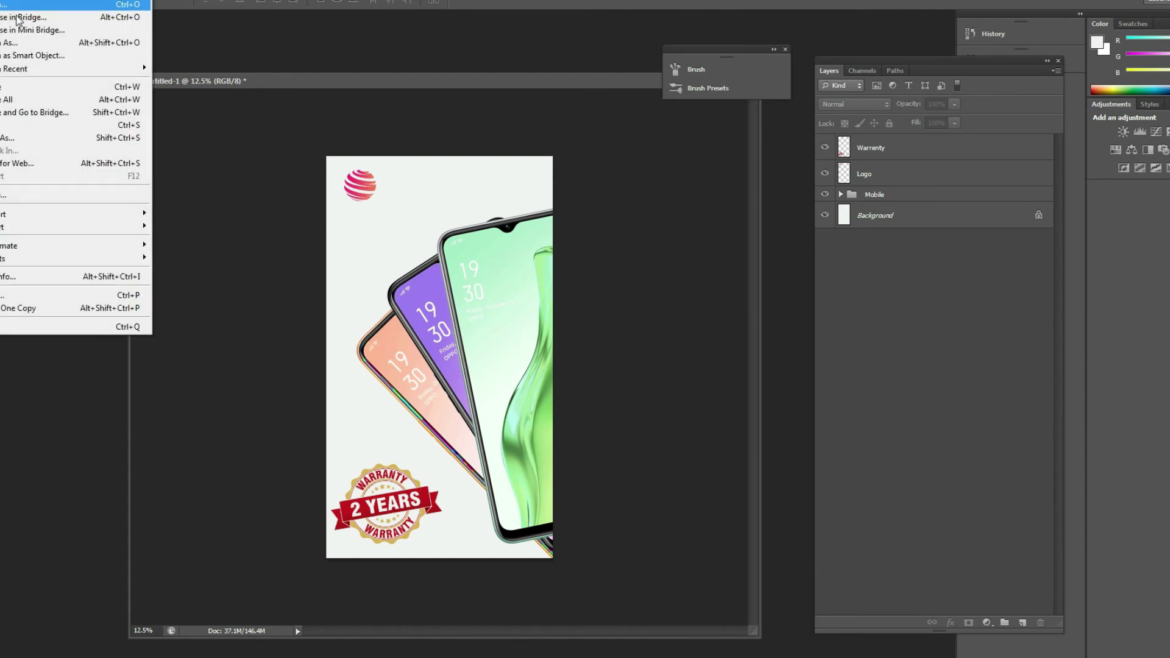
{"action": "left_click", "coordinate": [47, 138]}
{"action": "left_click", "coordinate": [658, 156]}
{"action": "scroll", "coordinate": [658, 159], "scroll_direction": "up", "scroll_amount": 2}
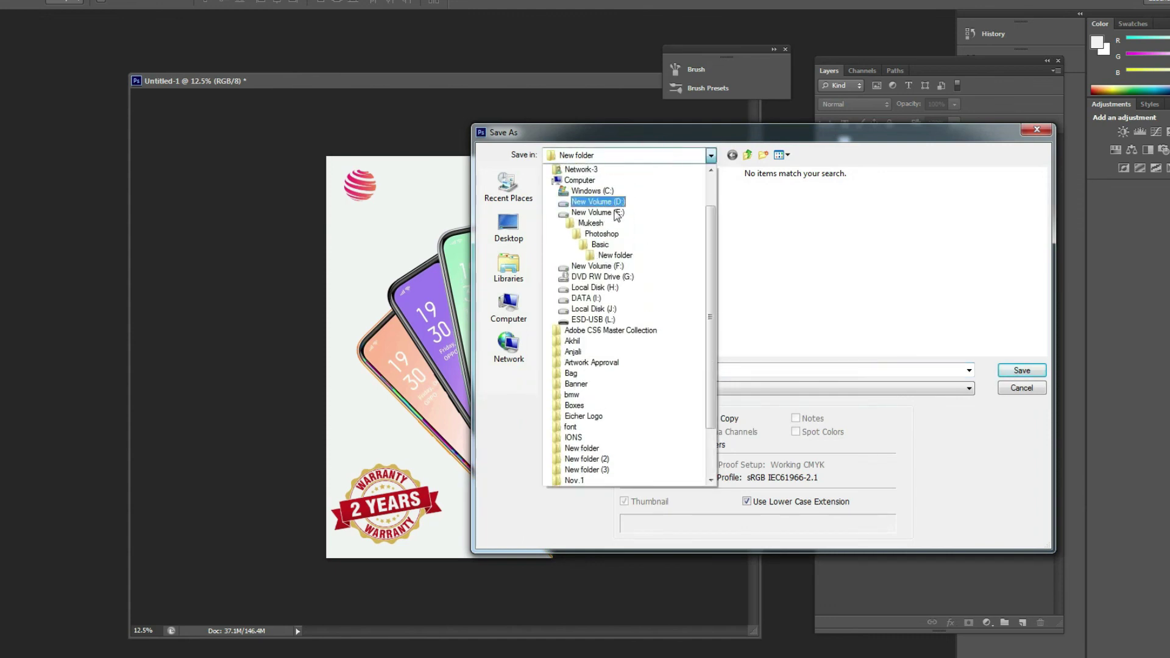
{"action": "left_click", "coordinate": [613, 255]}
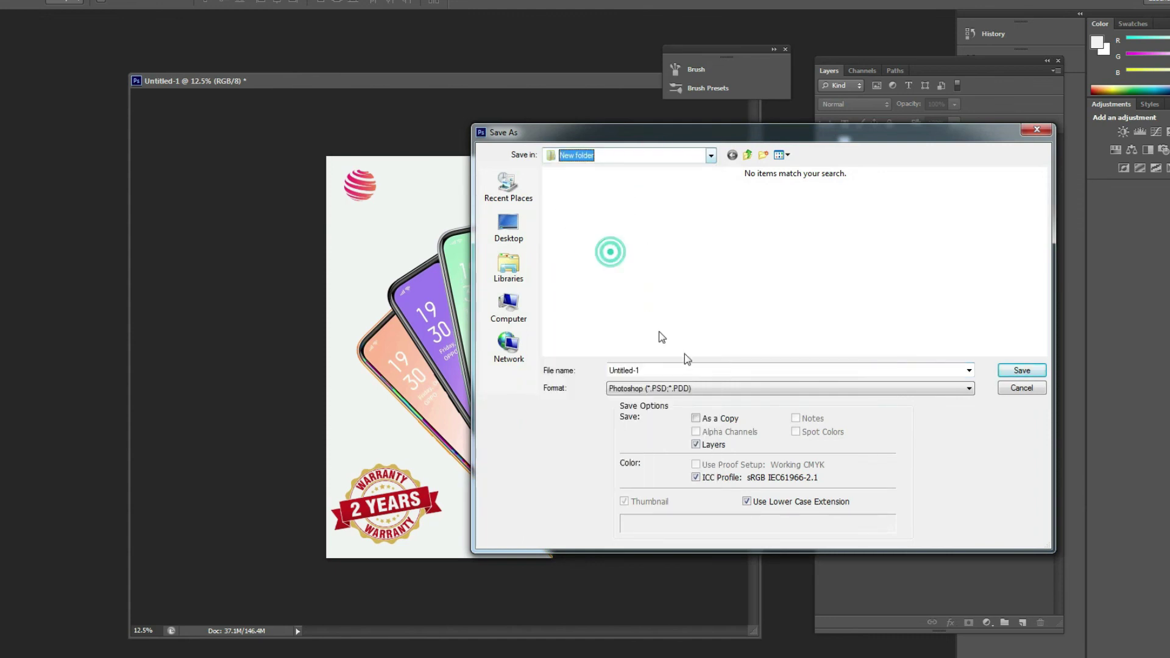
{"action": "left_click", "coordinate": [660, 369]}
{"action": "type", "text": "ALdd"}
{"action": "key", "text": "BackSpace"}
{"action": "key", "text": "BackSpace"}
{"action": "key", "text": "BackSpace"}
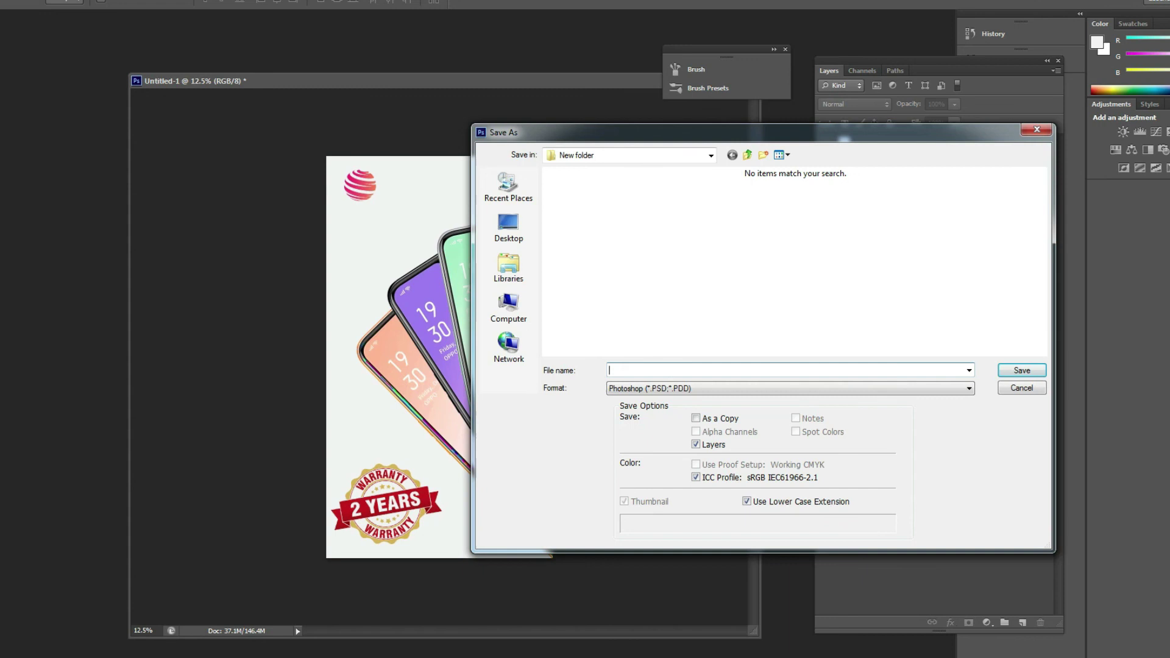
{"action": "type", "text": "Basic"}
{"action": "type", "text": ")1"}
{"action": "type", "text": "01"}
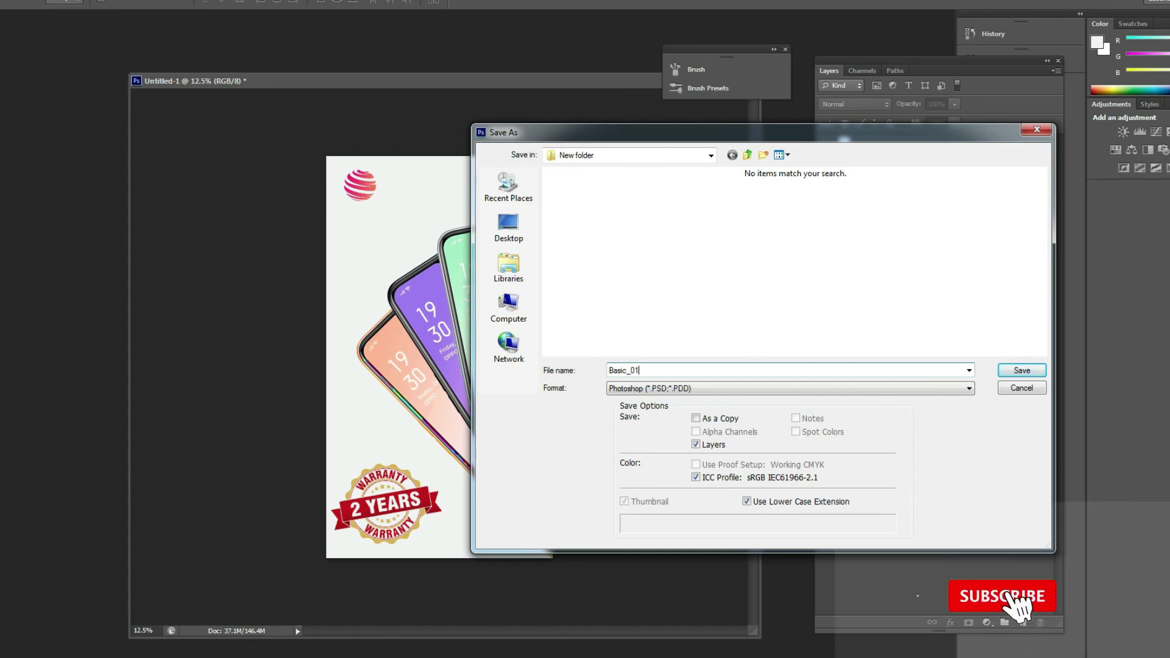
{"action": "left_click", "coordinate": [1022, 371]}
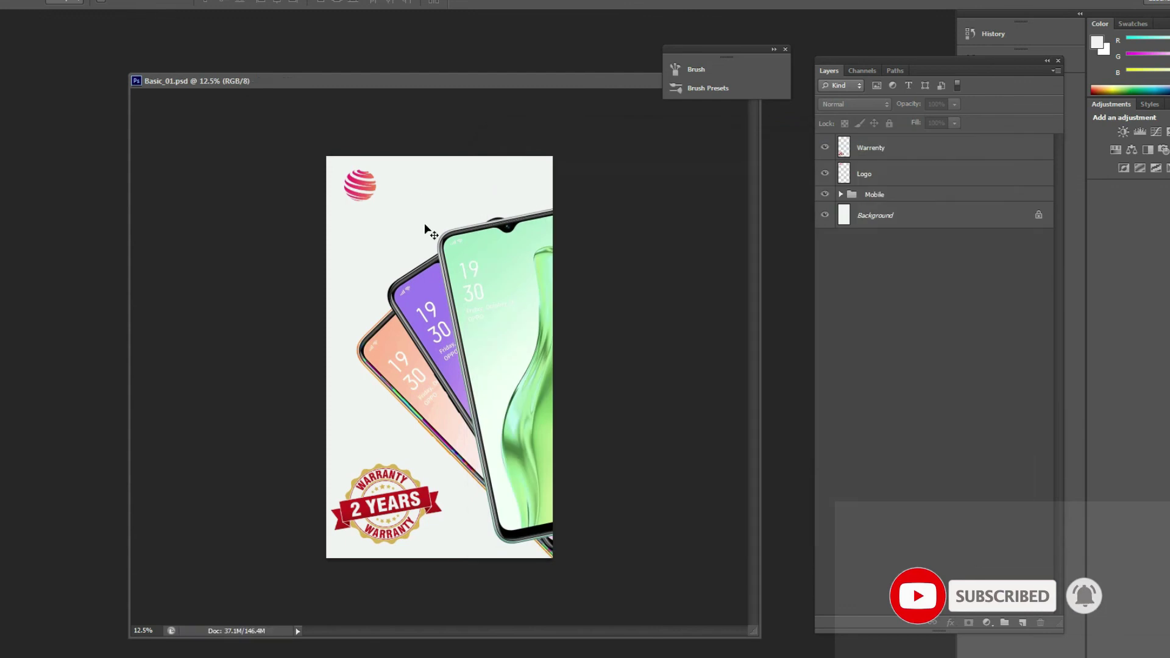